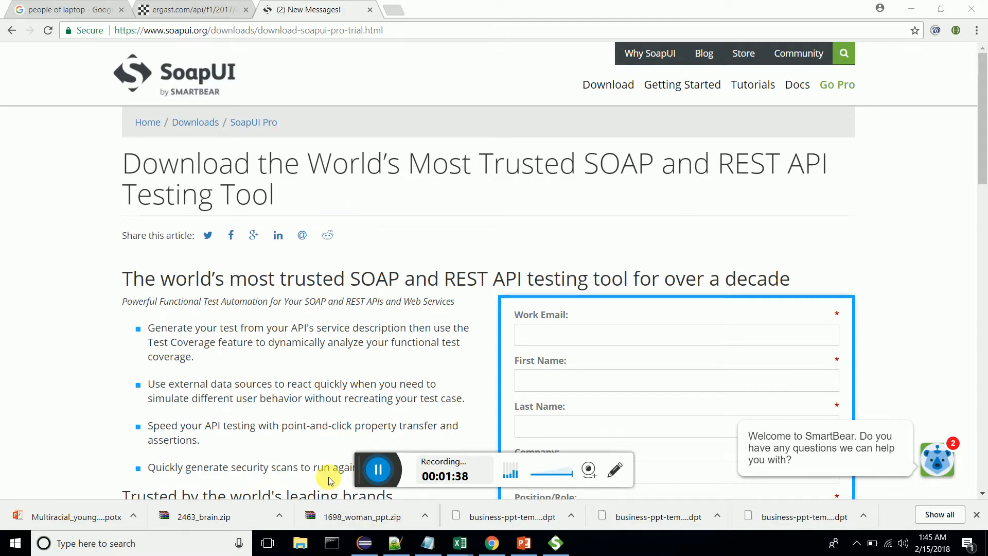
# Step: Switch to SoapUI
pyautogui.click(555, 543)
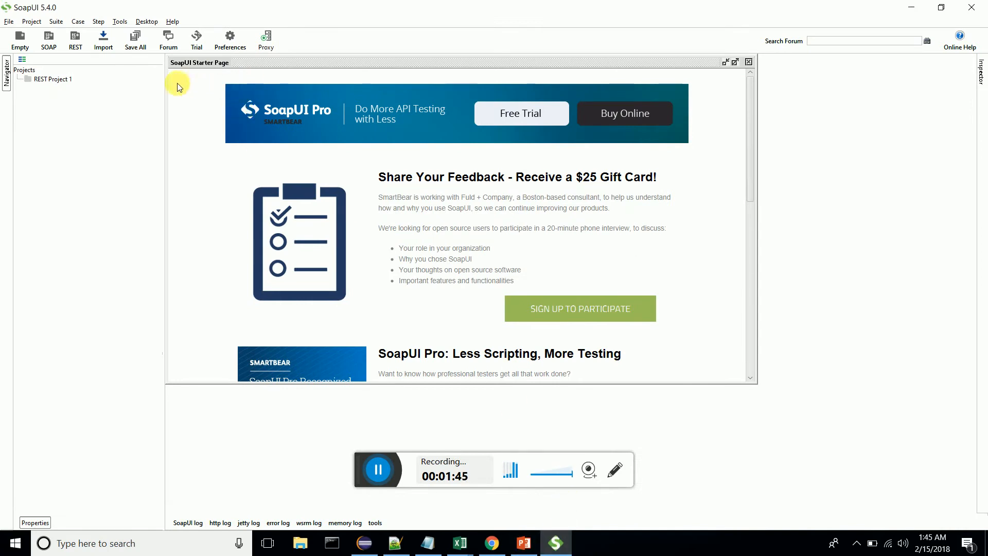
pyautogui.click(8, 21)
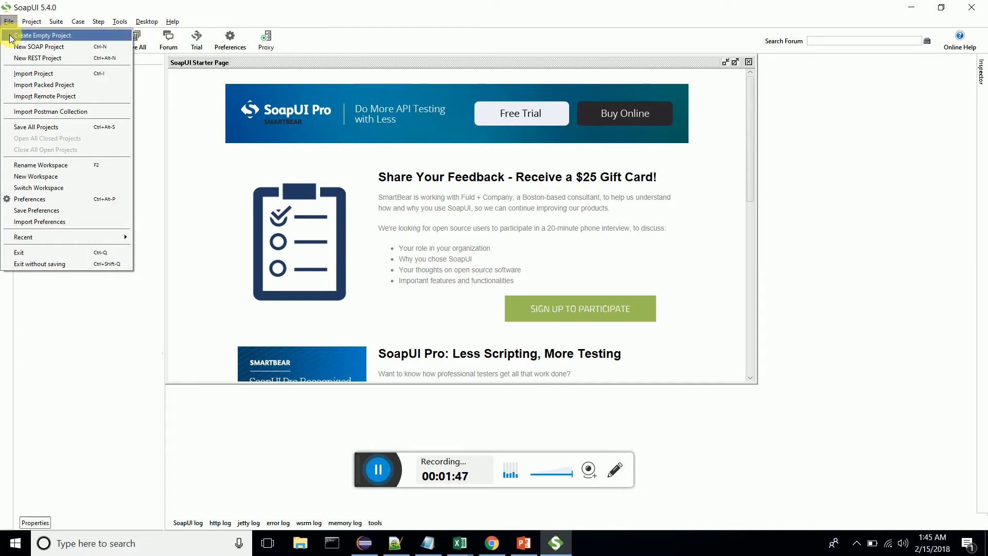
pyautogui.click(14, 58)
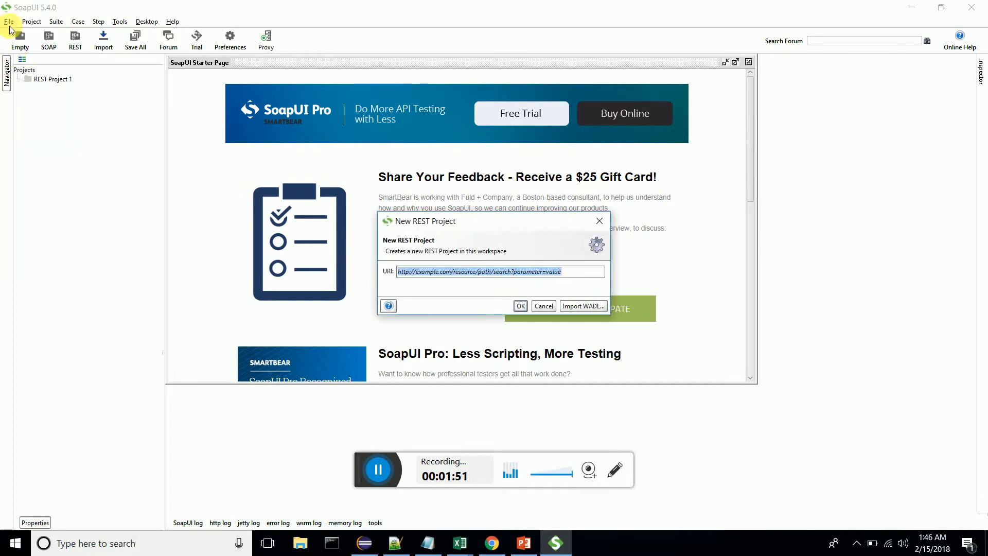
pyautogui.click(600, 221)
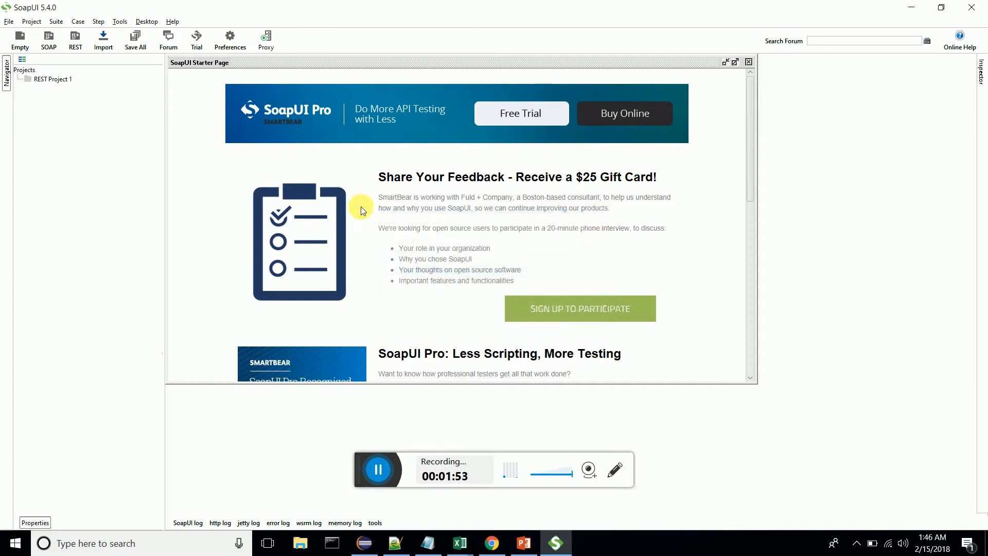
pyautogui.click(13, 20)
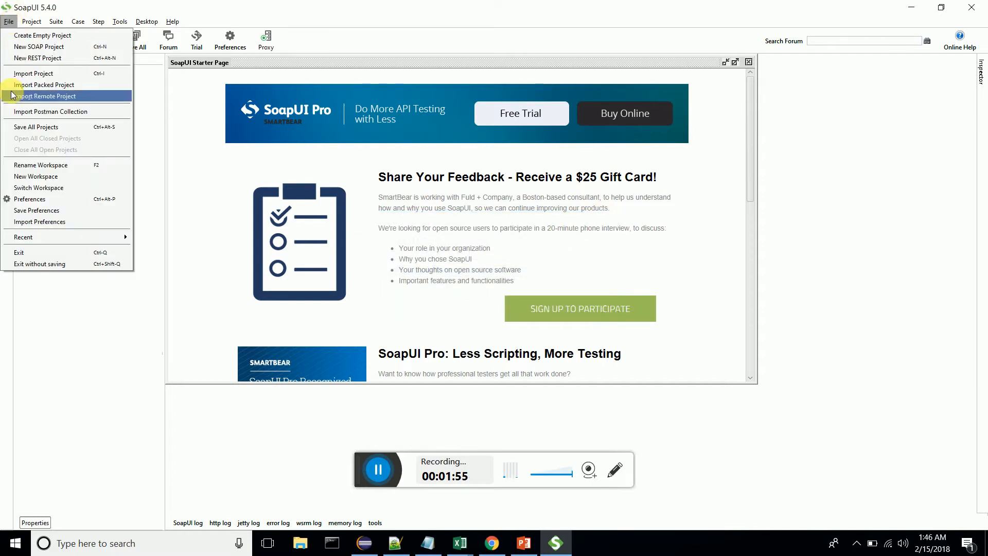
pyautogui.click(22, 58)
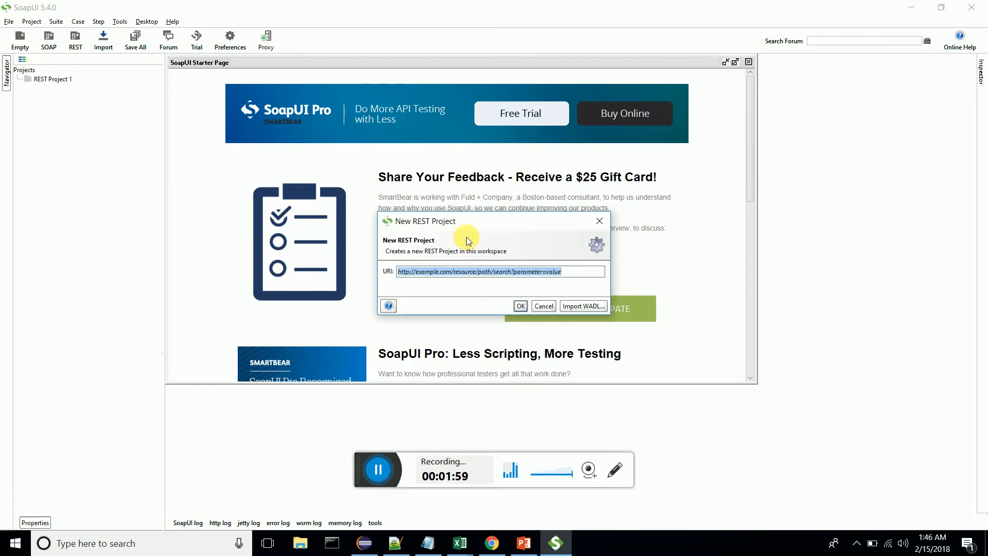
pyautogui.click(433, 551)
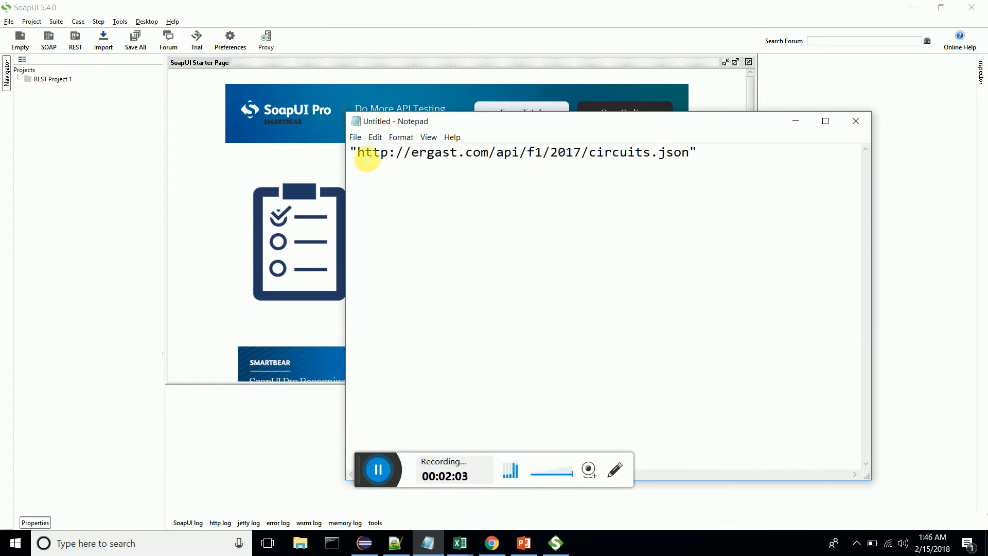
pyautogui.moveTo(360, 157); pyautogui.dragTo(690, 159)
pyautogui.hotkey('ctrl', 'c')
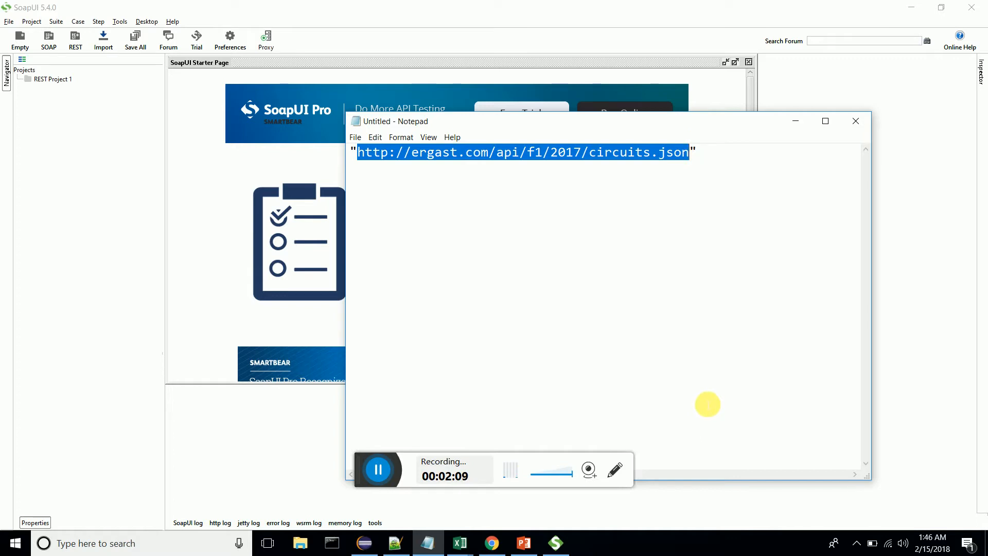
pyautogui.moveTo(621, 118); pyautogui.dragTo(683, 325)
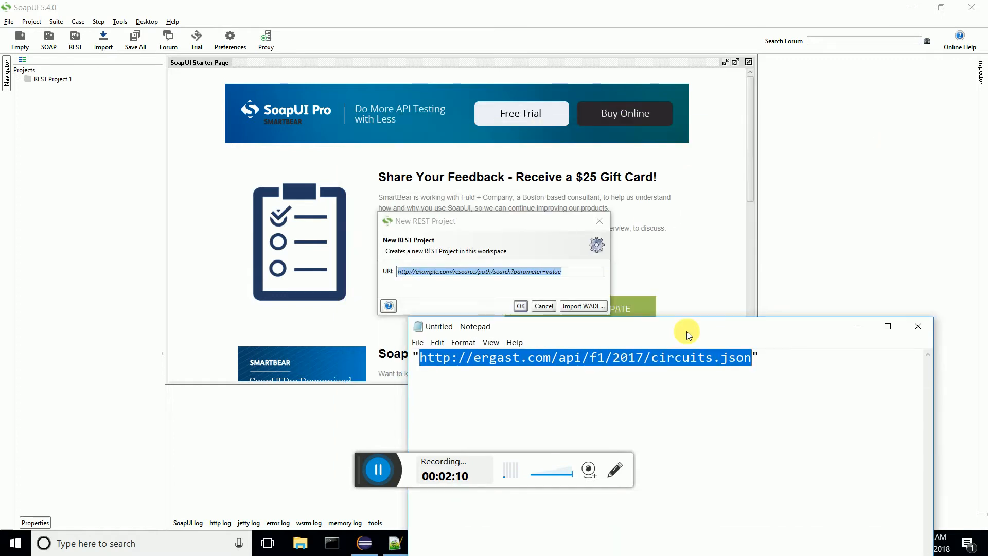
pyautogui.click(550, 271)
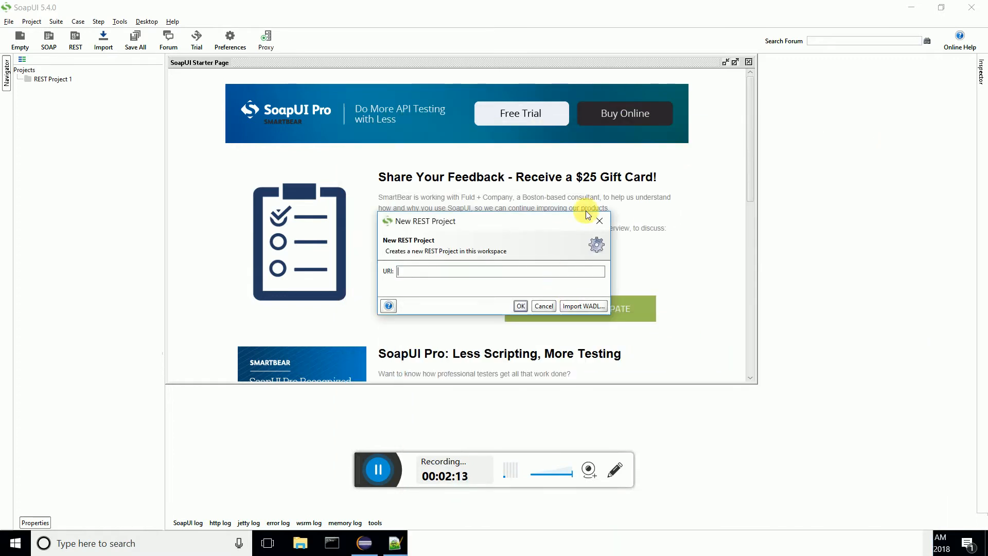
pyautogui.hotkey('ctrl', 'v')
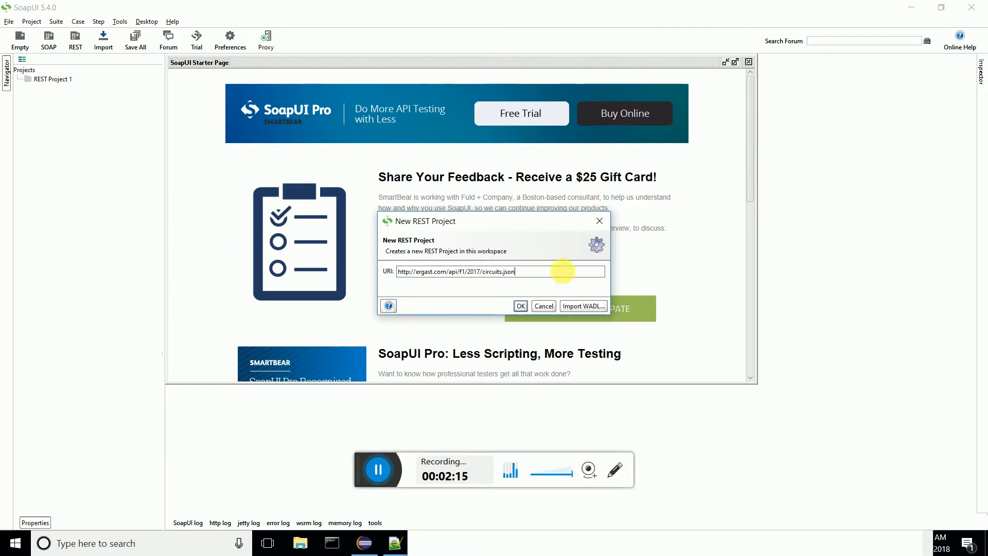
pyautogui.click(515, 307)
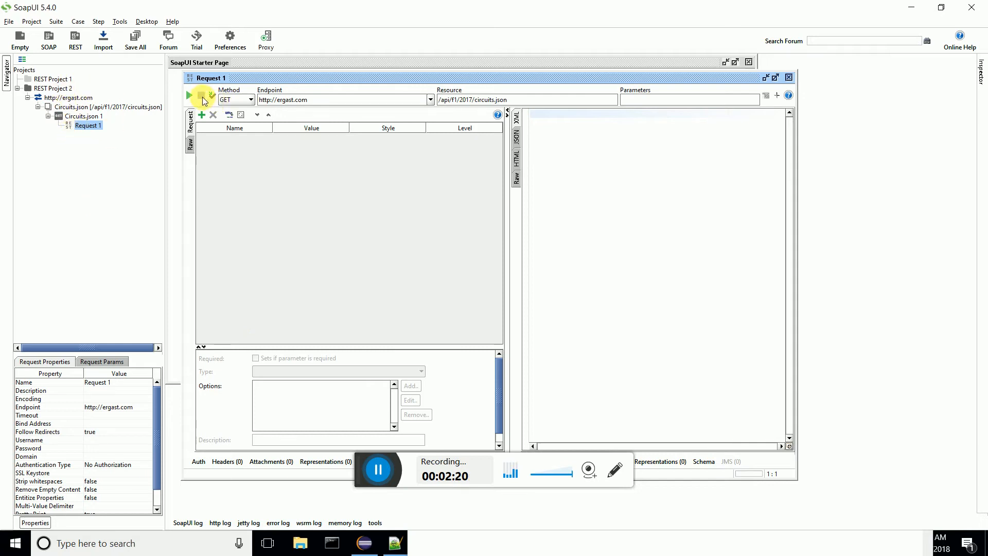
# Step: Submit the GET request for circuits.json and review the response in JSON format
pyautogui.click(189, 95)
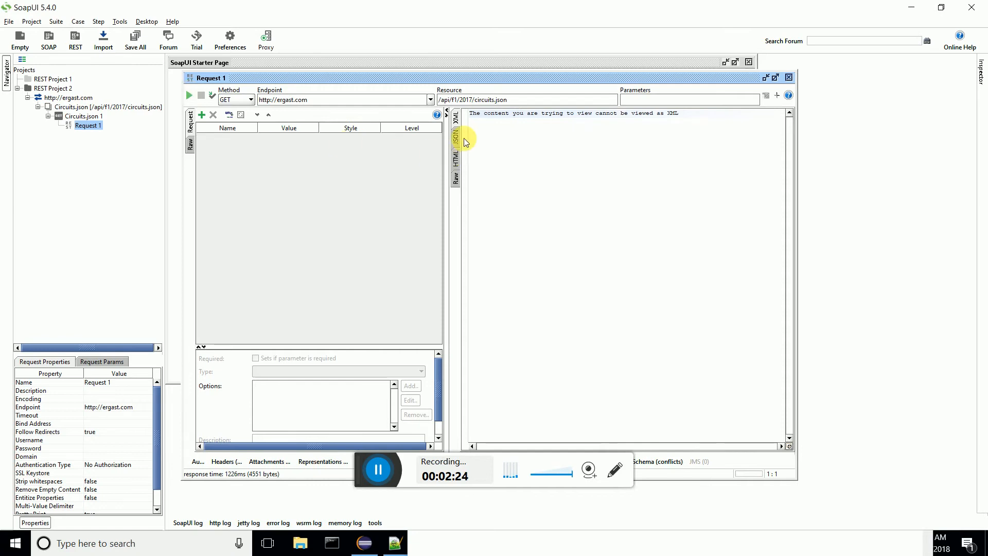
pyautogui.click(456, 136)
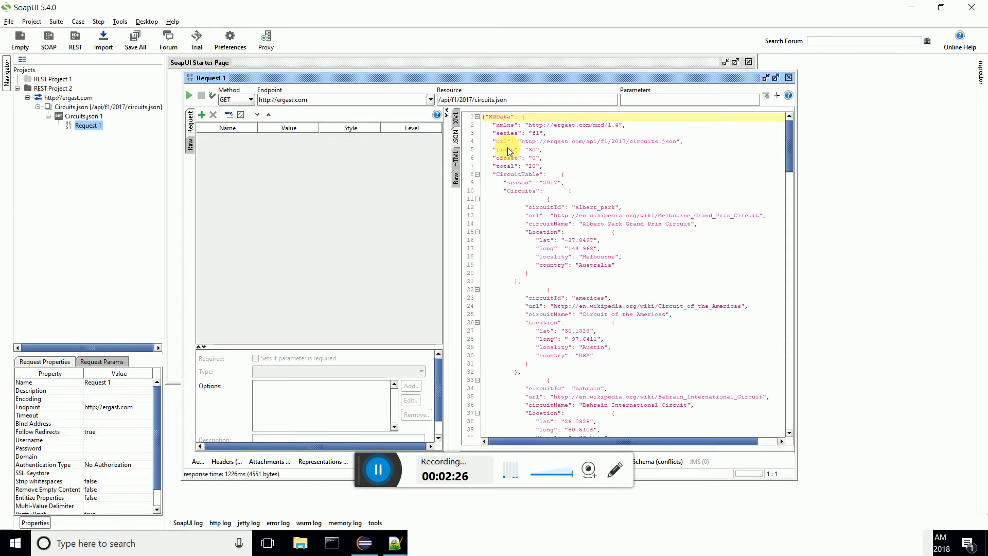
pyautogui.scroll(-12, 509, 151)
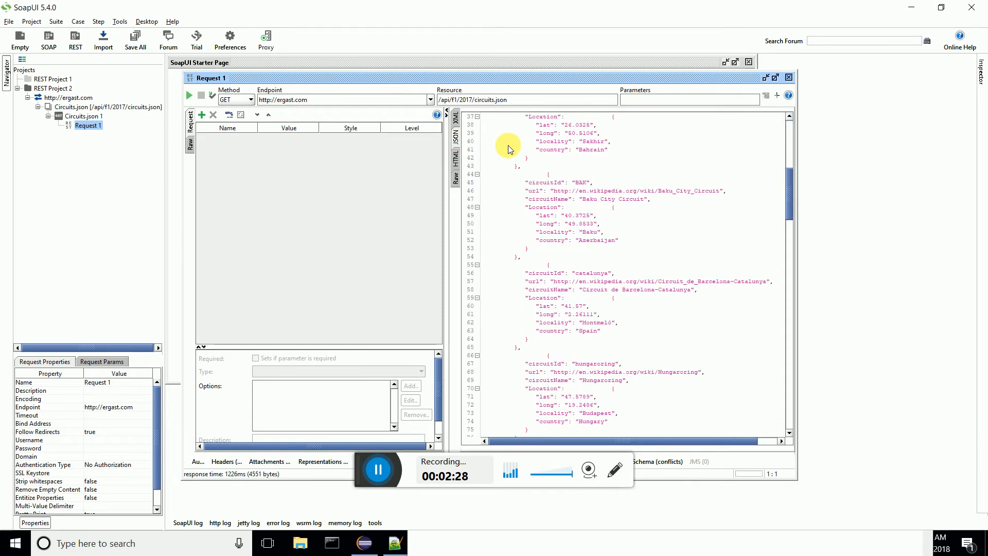
pyautogui.scroll(-5, 509, 149)
pyautogui.scroll(-16, 508, 149)
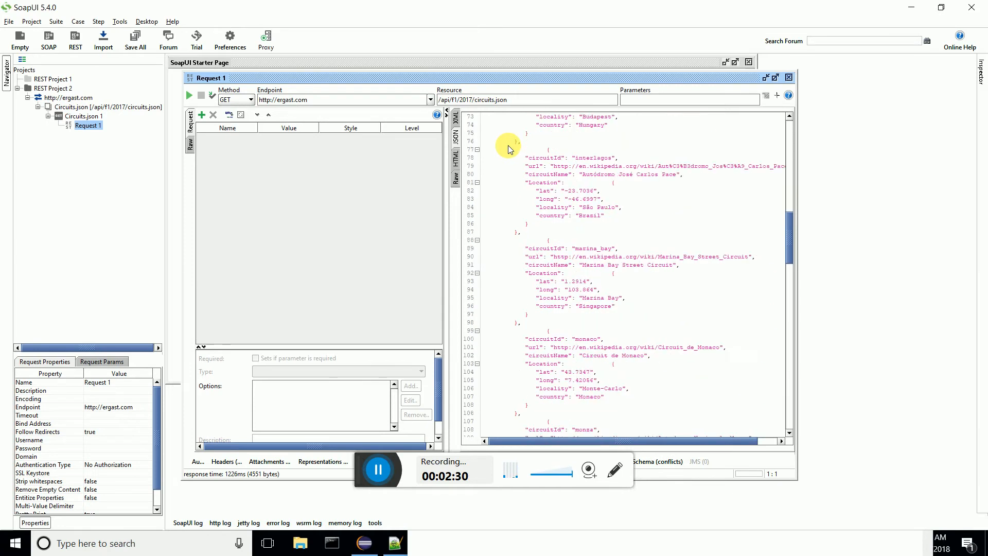
pyautogui.scroll(-9, 555, 151)
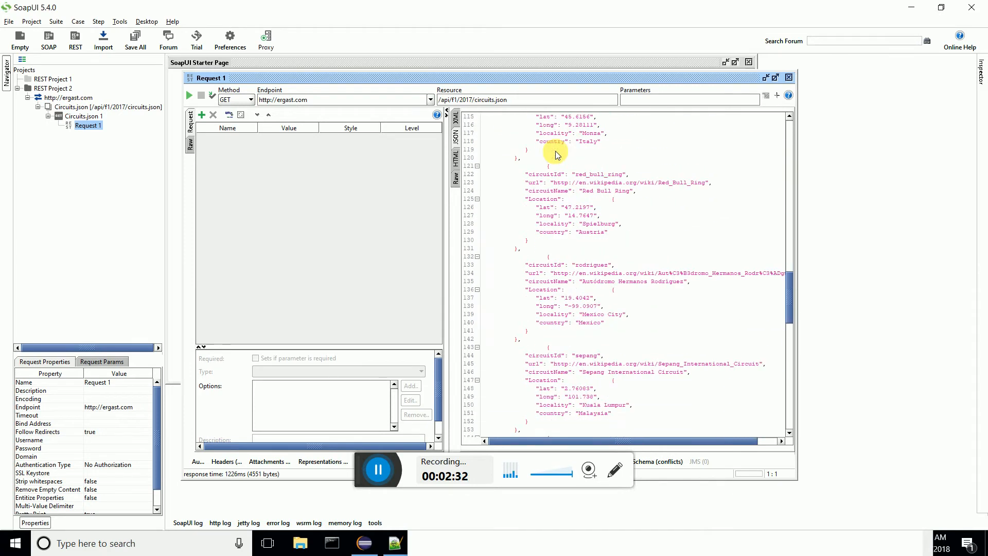
pyautogui.scroll(-4, 634, 184)
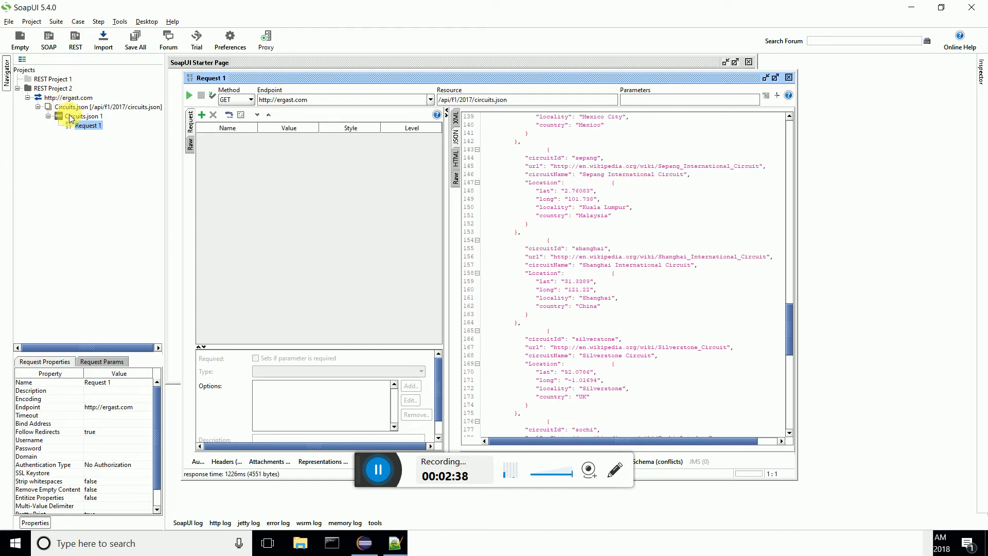
# Step: Add a new test suite named TestSuiteDemo to REST Project 2
pyautogui.rightClick(45, 90)
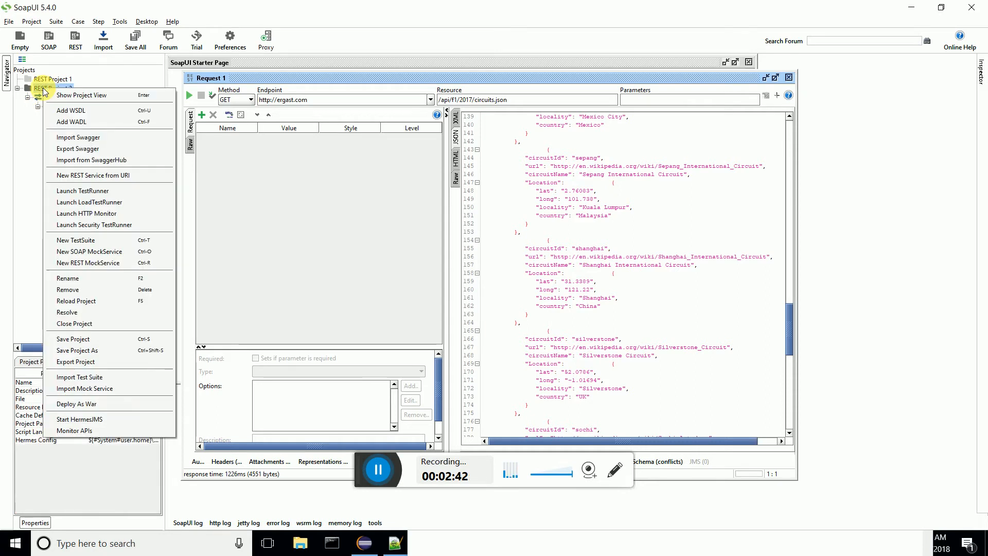
pyautogui.click(130, 239)
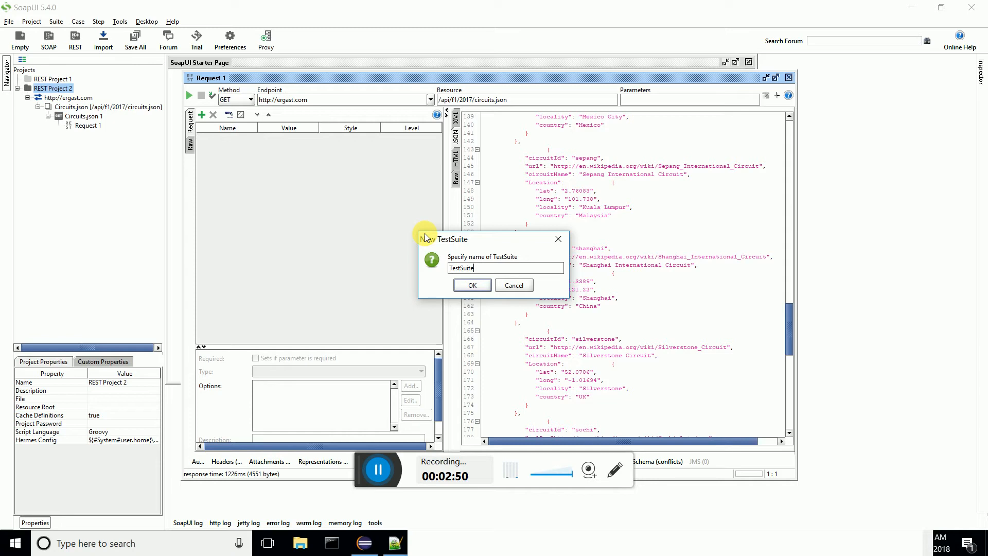
pyautogui.press('Return')
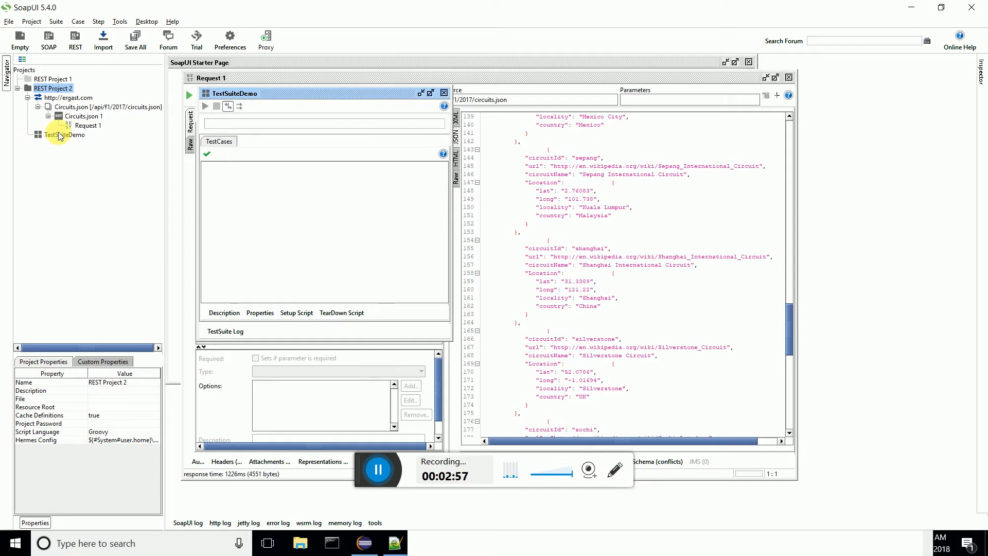
# Step: Add a new test case named TestCase01 to TestSuiteDemo
pyautogui.rightClick(40, 136)
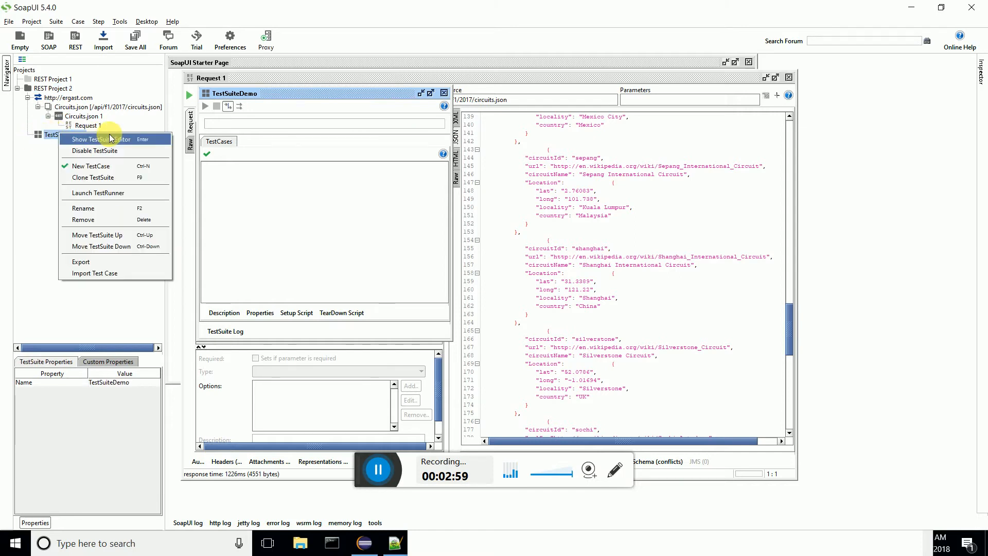
pyautogui.click(40, 133)
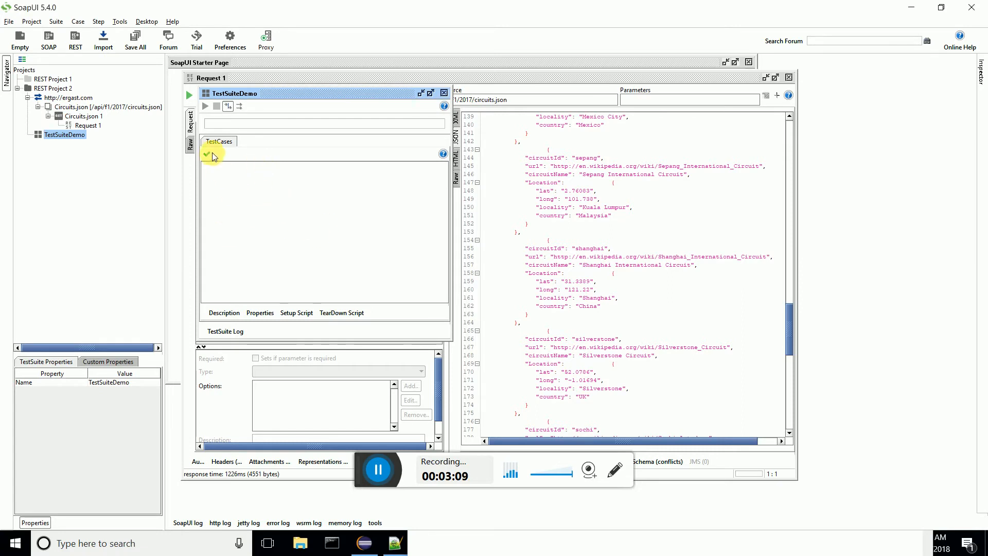
pyautogui.rightClick(228, 234)
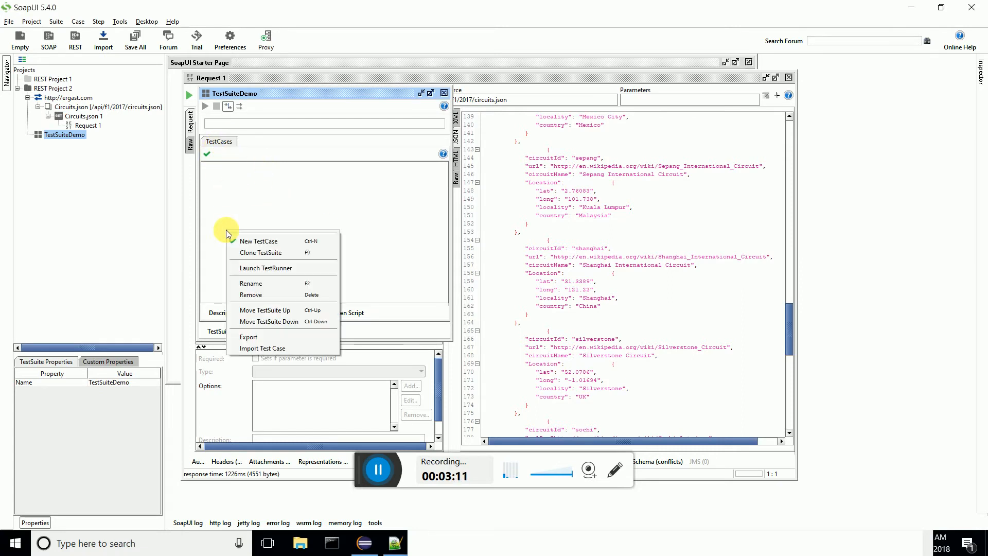
pyautogui.click(243, 243)
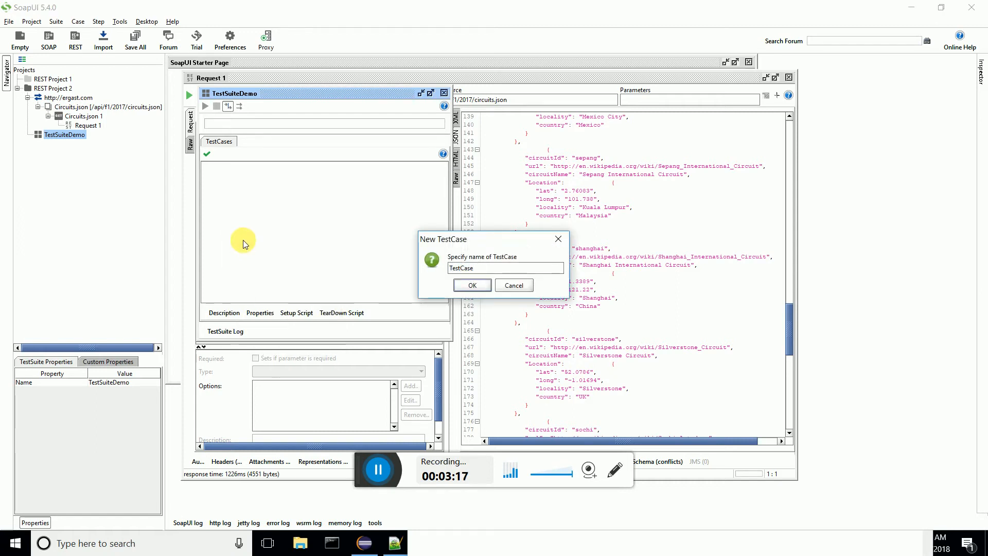
pyautogui.write('01')
pyautogui.press('Return')
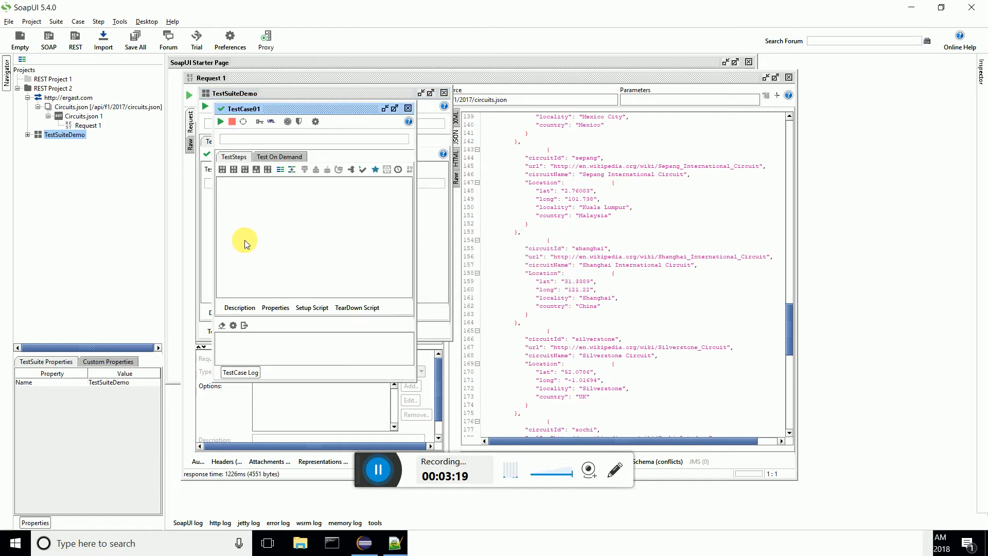
# Step: Add a REST Request test step to TestCase01 under its default name, invoking Request 1 of the Circuits.json 1 method
pyautogui.click(28, 135)
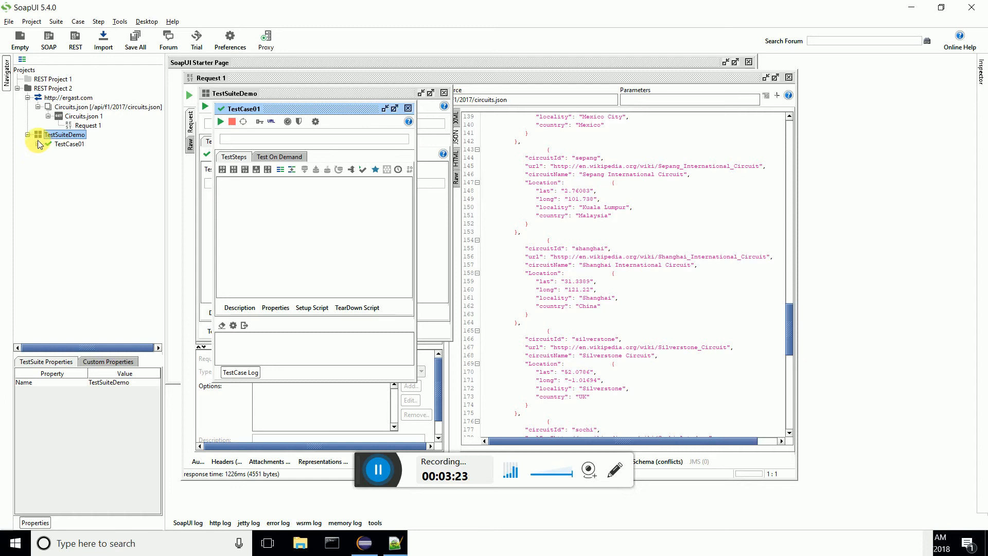
pyautogui.click(38, 144)
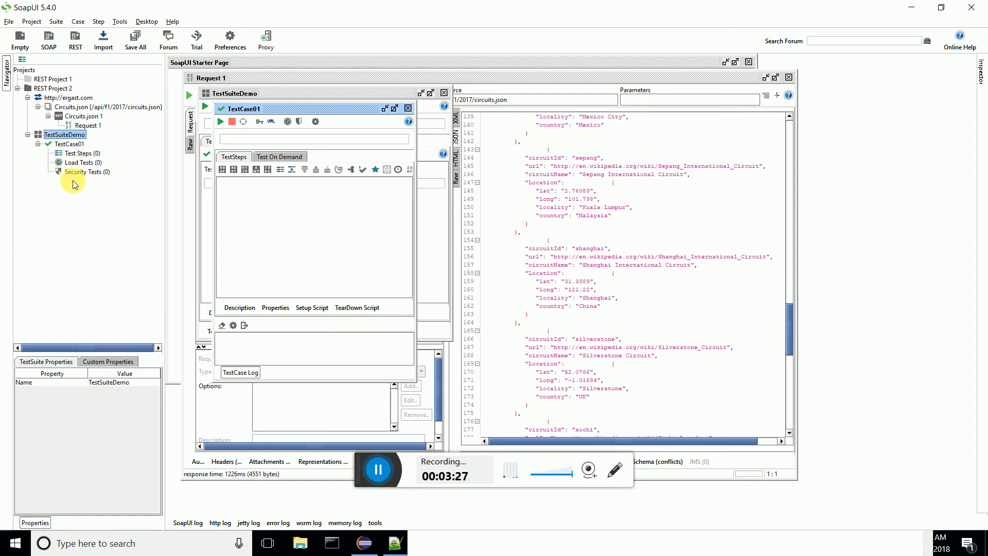
pyautogui.click(60, 157)
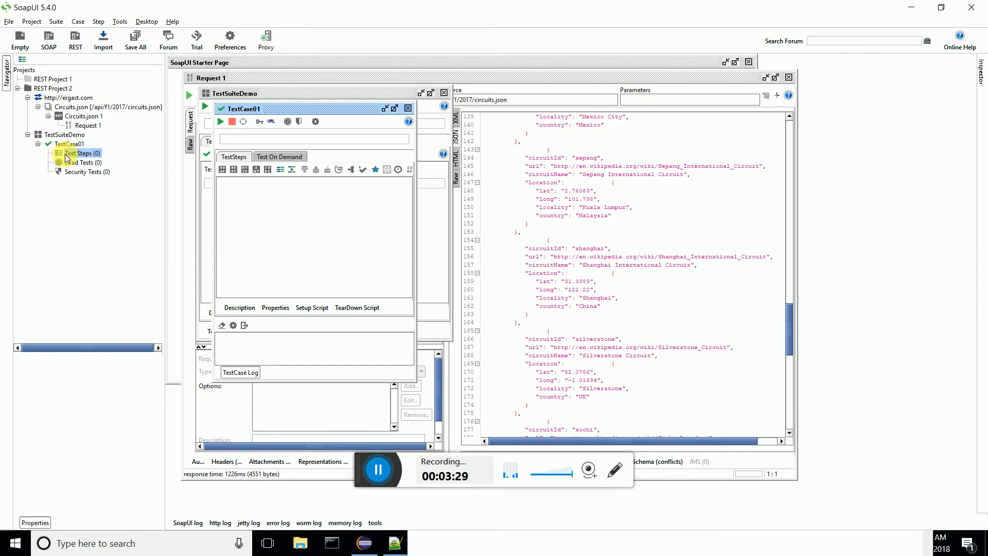
pyautogui.rightClick(67, 158)
pyautogui.moveTo(149, 173)
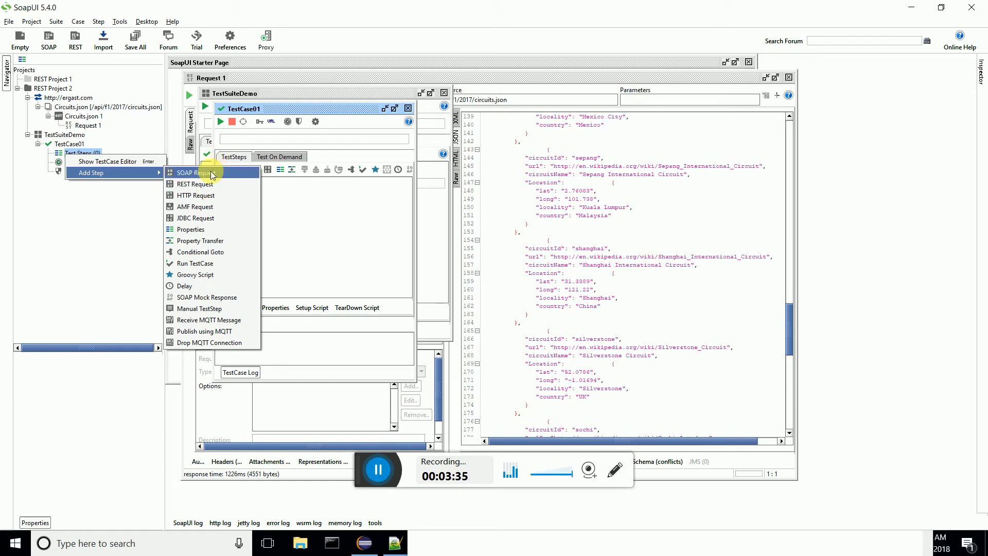
pyautogui.click(209, 184)
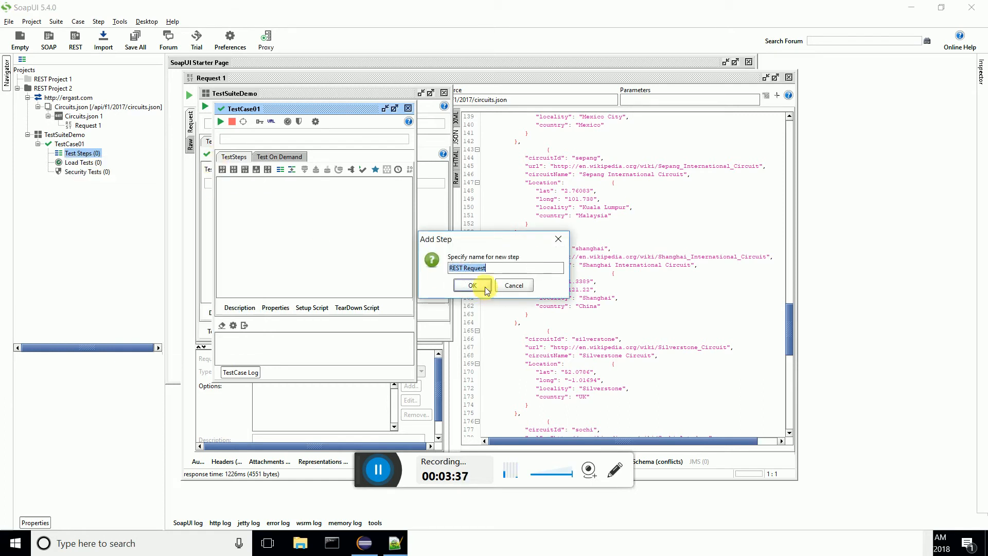
pyautogui.click(472, 285)
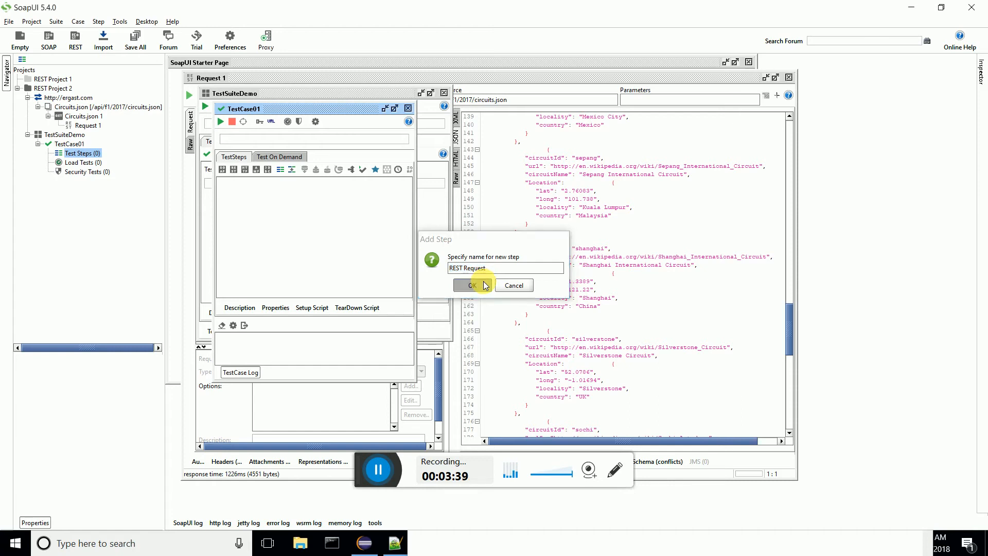
pyautogui.click(483, 267)
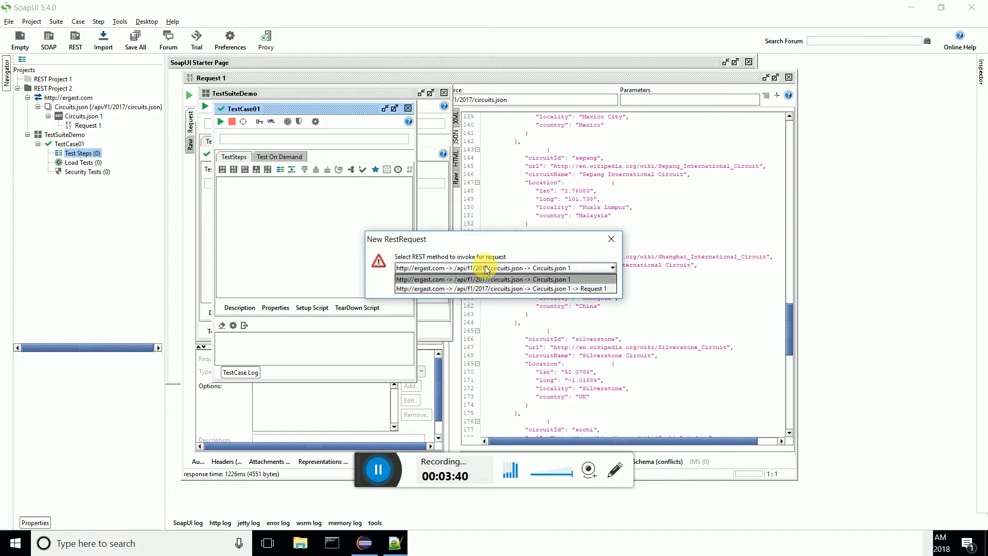
pyautogui.click(483, 289)
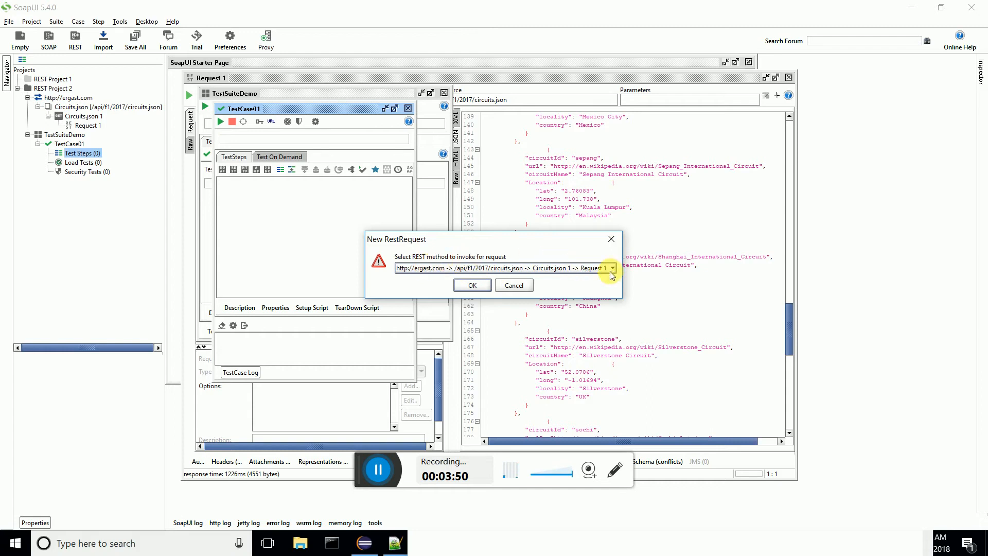
pyautogui.click(474, 285)
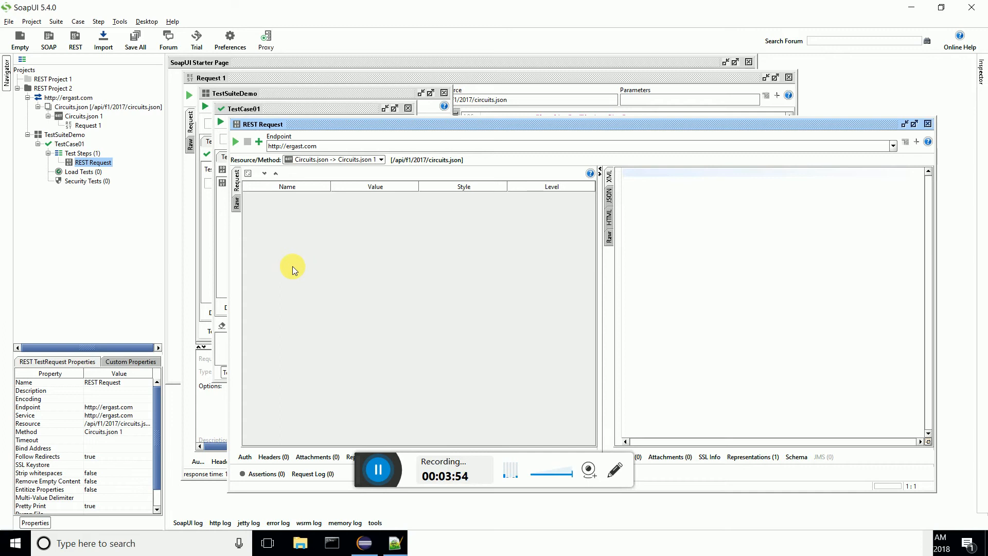
# Step: Submit the REST Request test step to the endpoint and review its response in JSON format
pyautogui.click(236, 143)
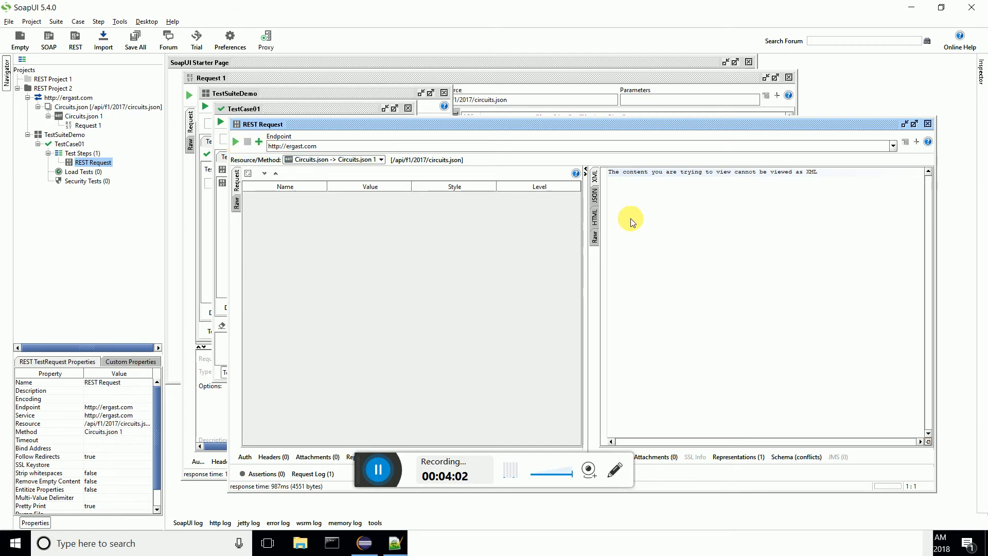
pyautogui.click(601, 194)
pyautogui.scroll(-14, 711, 267)
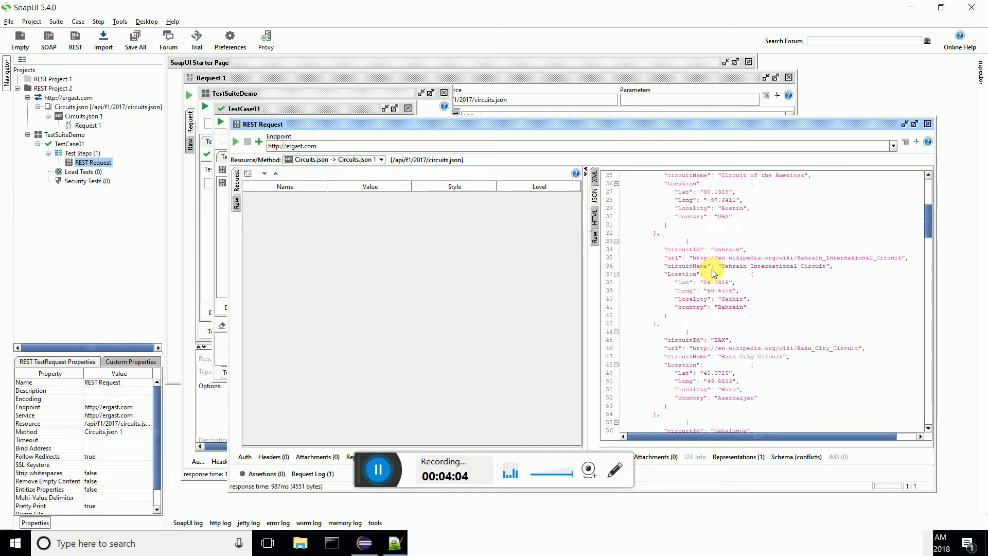
pyautogui.scroll(-17, 711, 273)
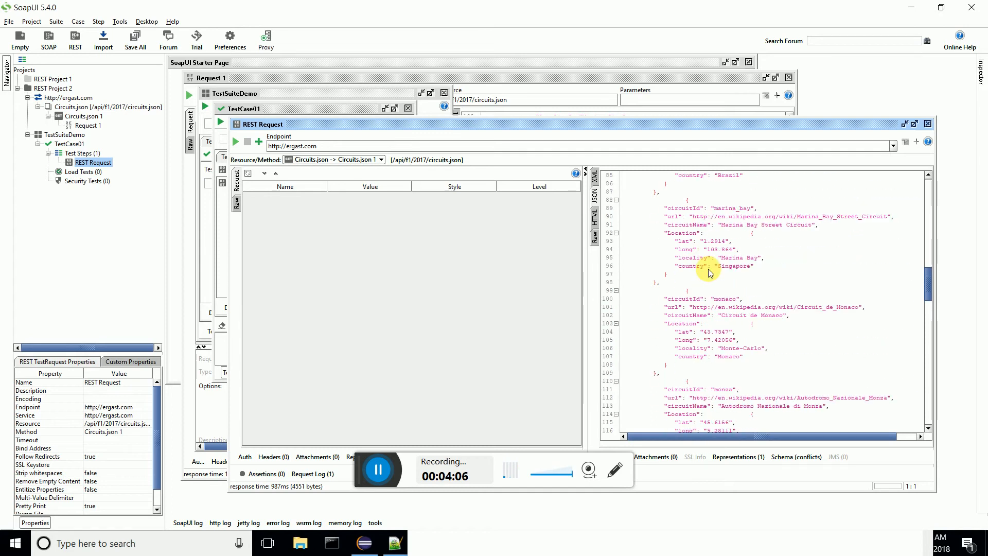
pyautogui.scroll(-10, 709, 273)
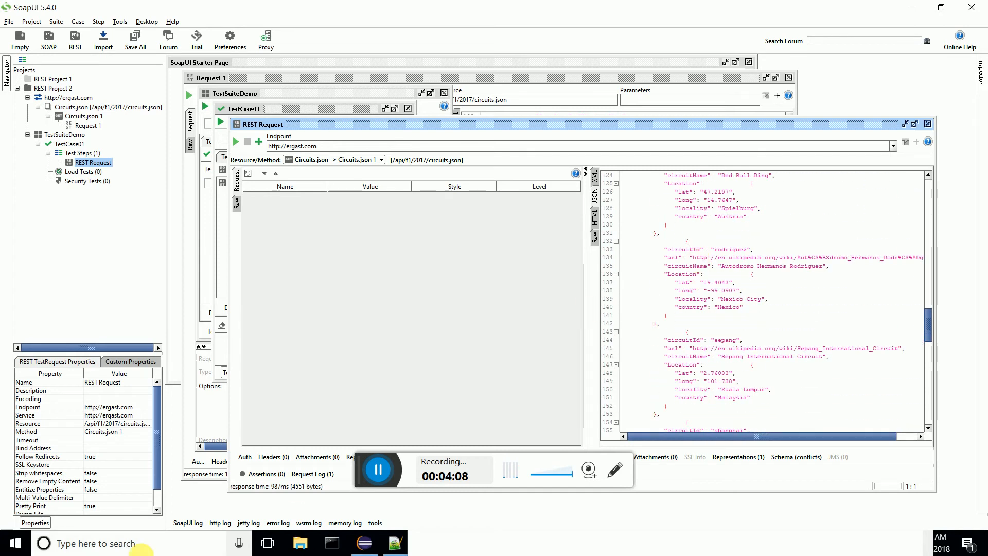
# Step: Add a Valid HTTP Status Codes assertion to the REST Request test step, accepting code 200
pyautogui.click(242, 477)
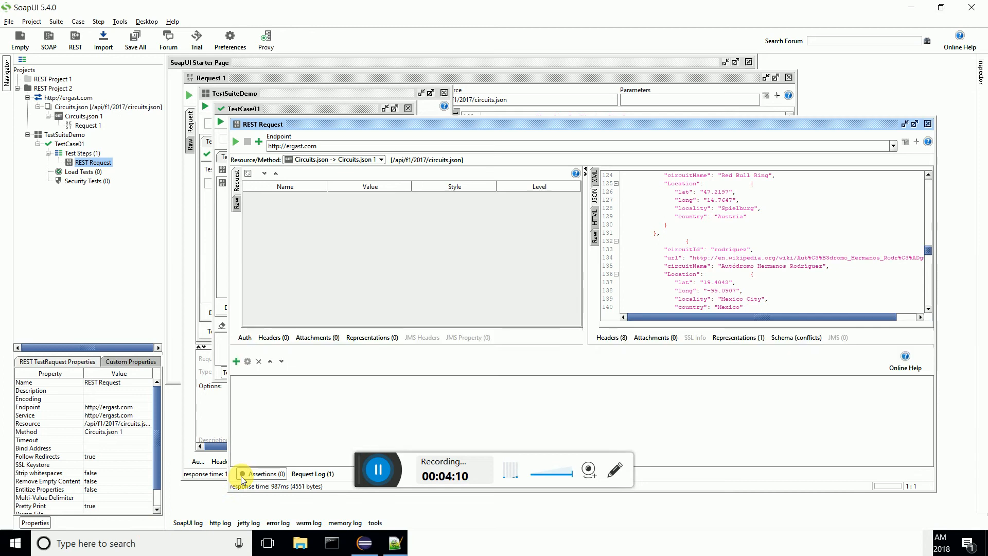
pyautogui.click(242, 476)
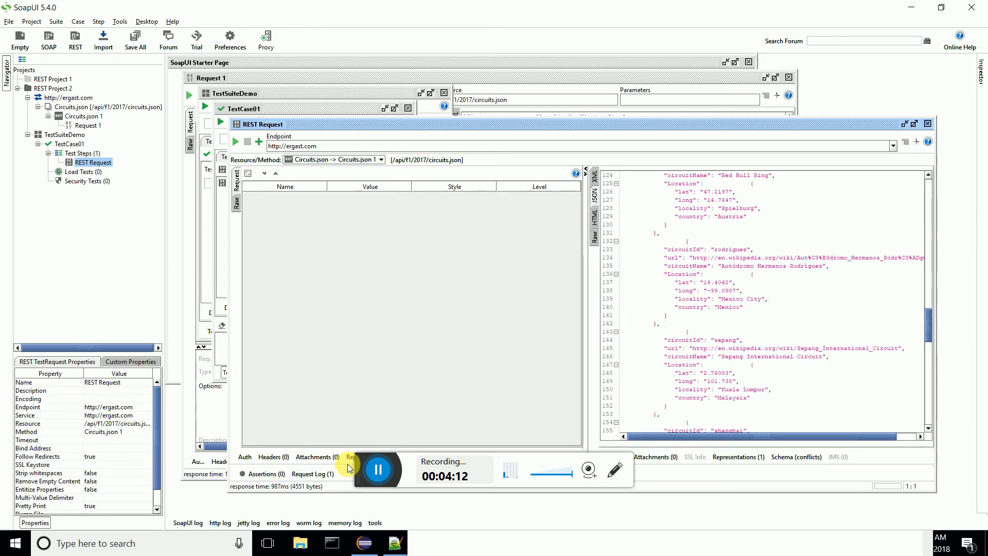
pyautogui.click(380, 466)
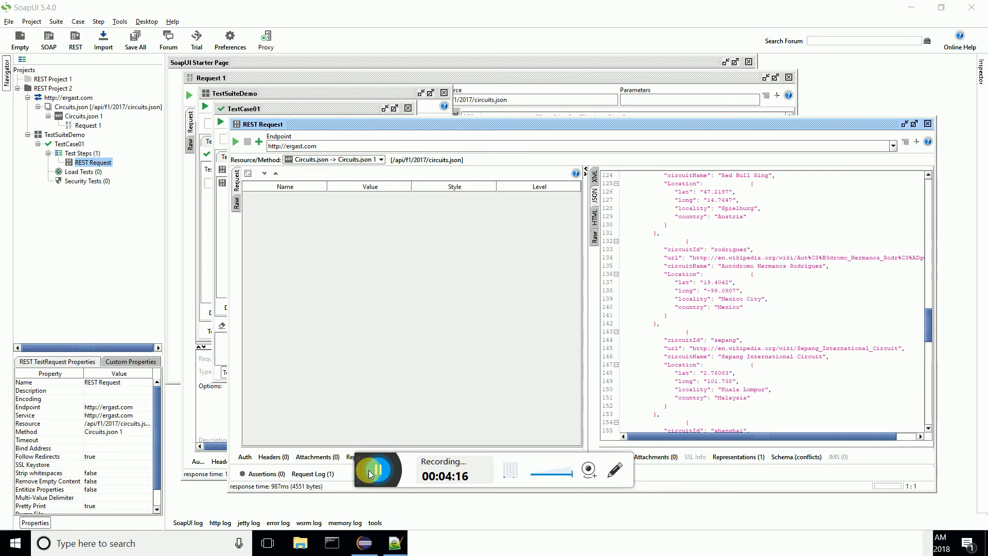
pyautogui.click(272, 474)
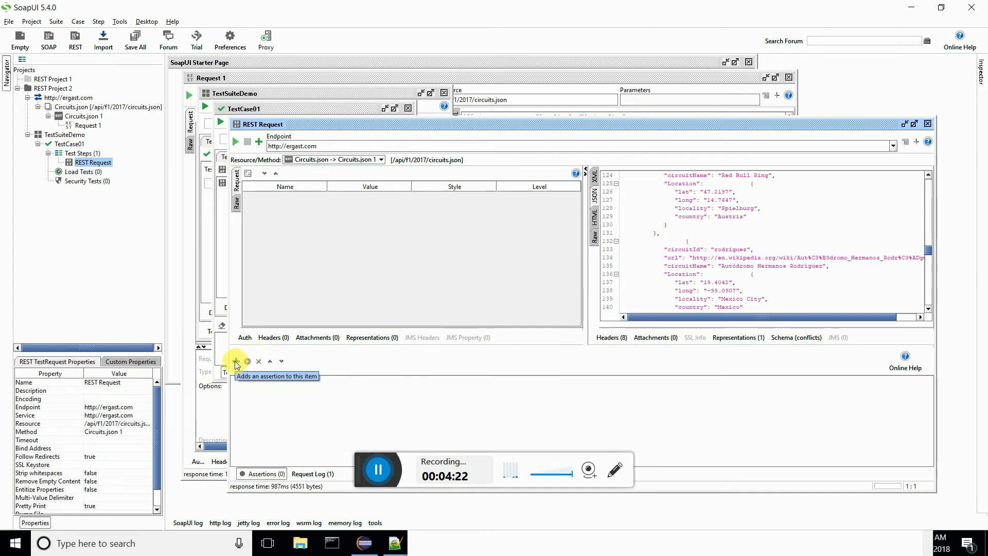
pyautogui.click(236, 362)
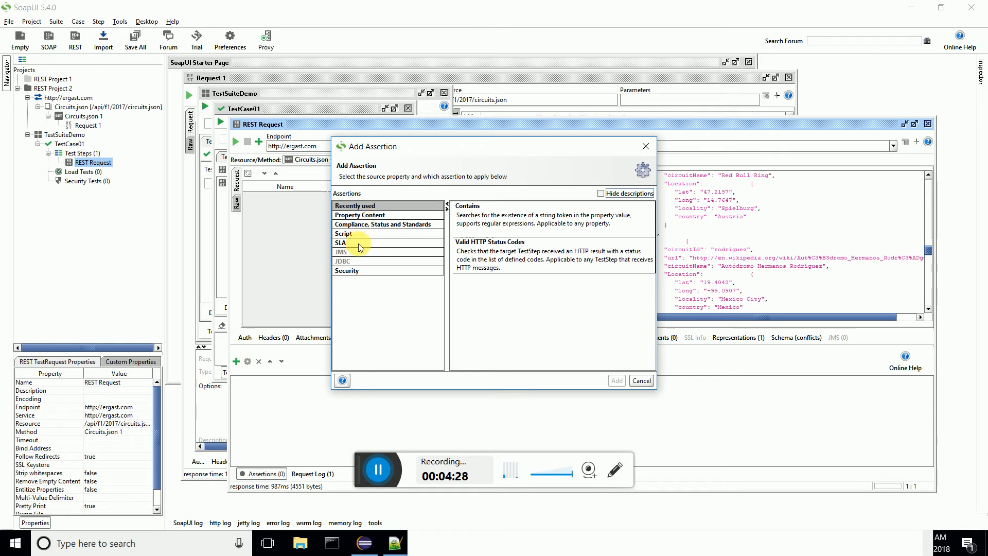
pyautogui.click(369, 226)
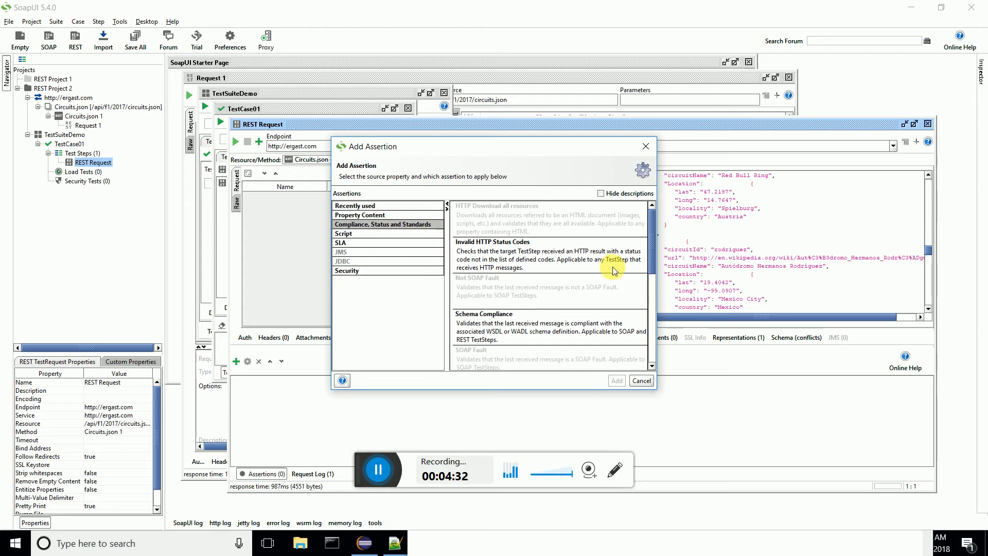
pyautogui.moveTo(653, 259); pyautogui.dragTo(655, 324)
pyautogui.click(580, 298)
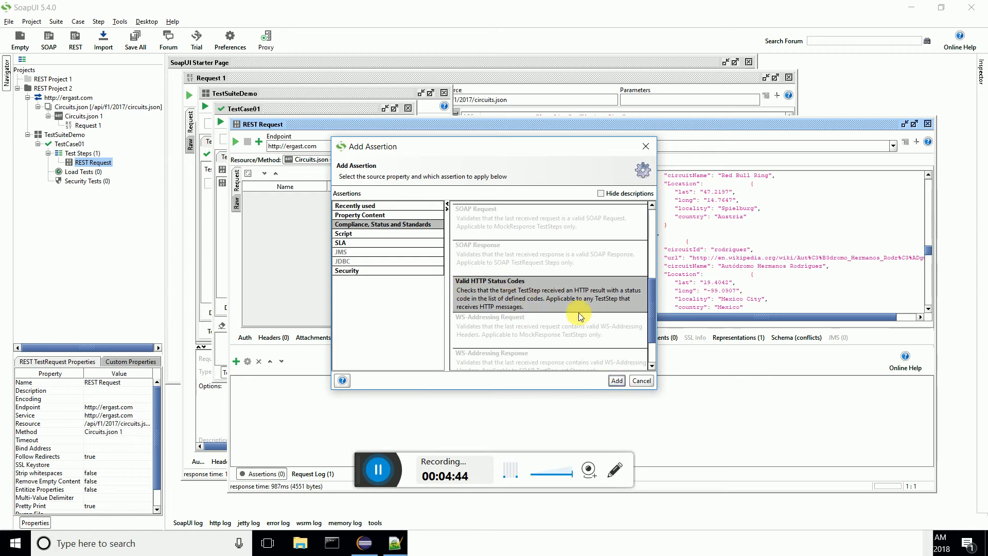
pyautogui.click(618, 381)
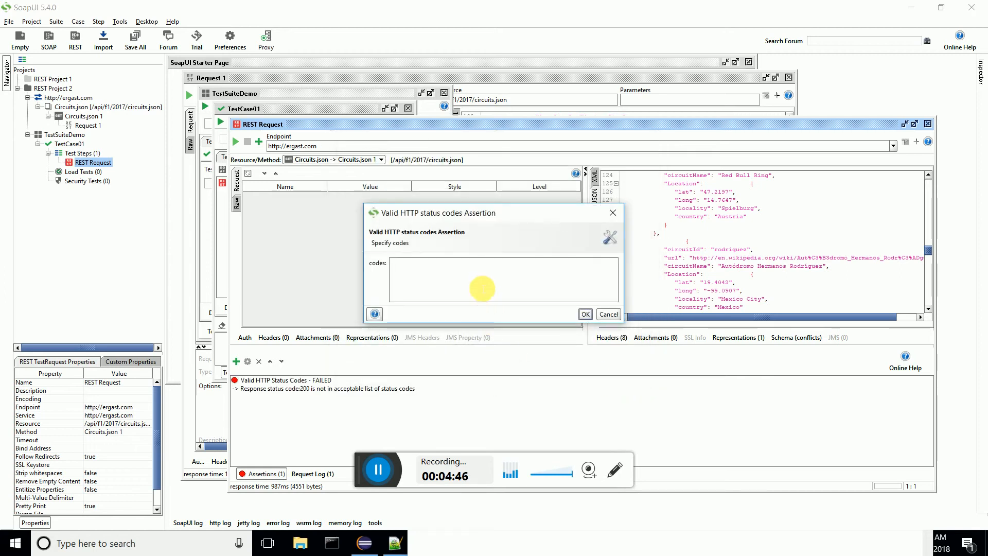
pyautogui.write('200')
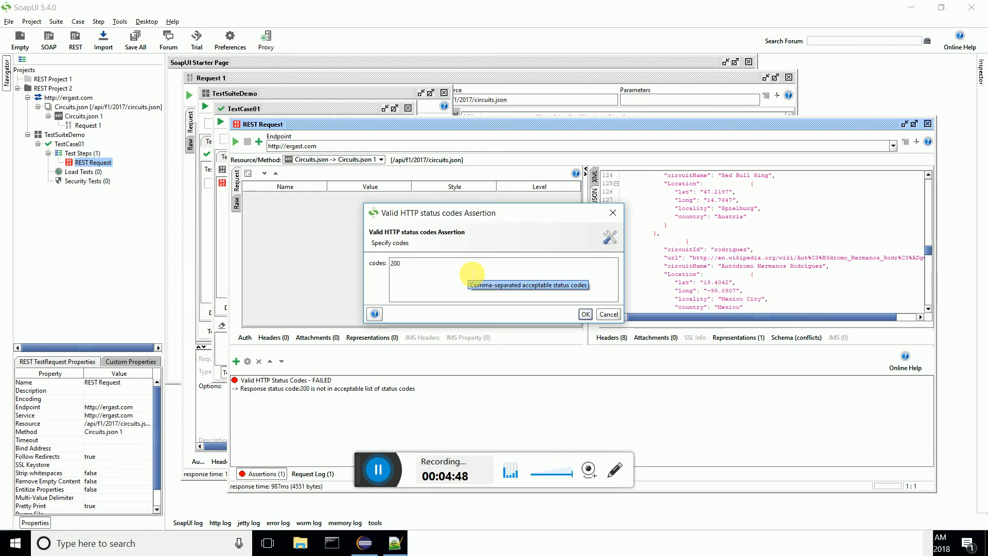
pyautogui.click(586, 314)
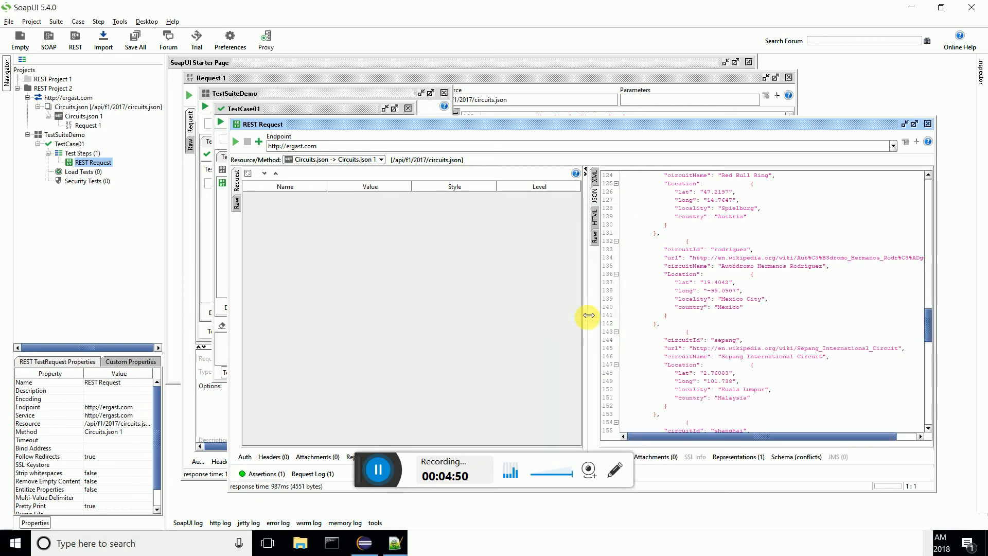
# Step: Resubmit the REST Request test step and check the result of its status code assertion
pyautogui.click(278, 476)
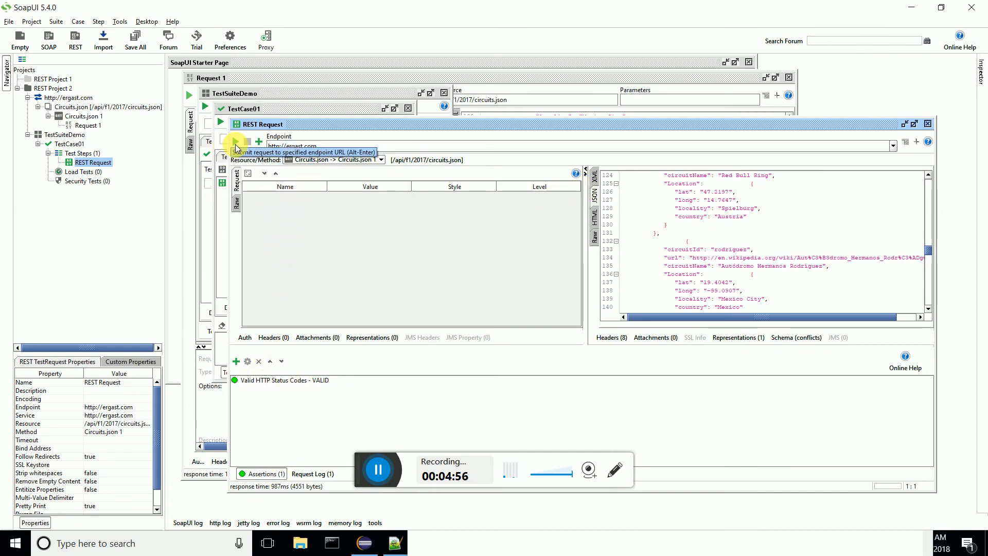
pyautogui.click(236, 142)
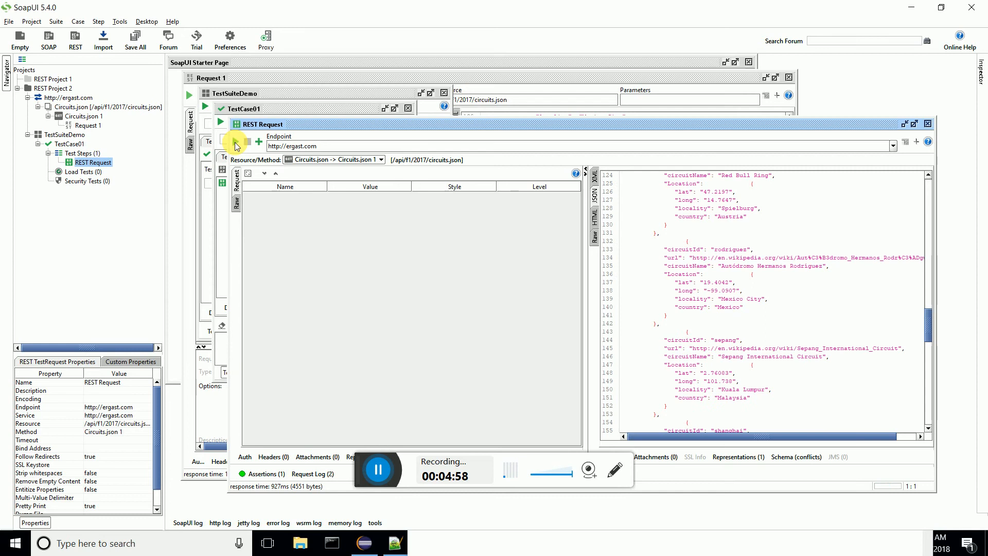
pyautogui.click(265, 473)
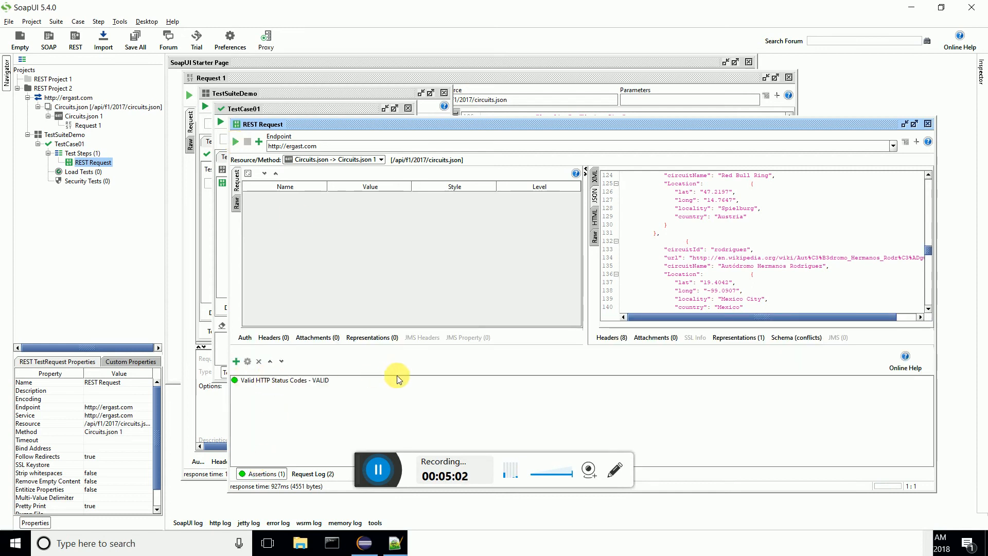
pyautogui.click(379, 466)
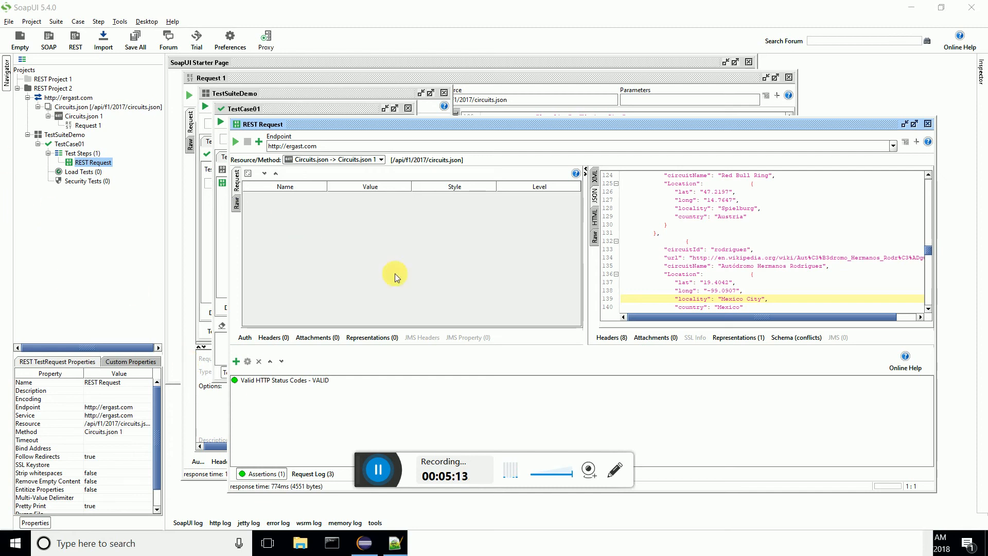
# Step: Add a Contains assertion with the content "Mexico City" and resubmit the request to check both assertions
pyautogui.rightClick(282, 423)
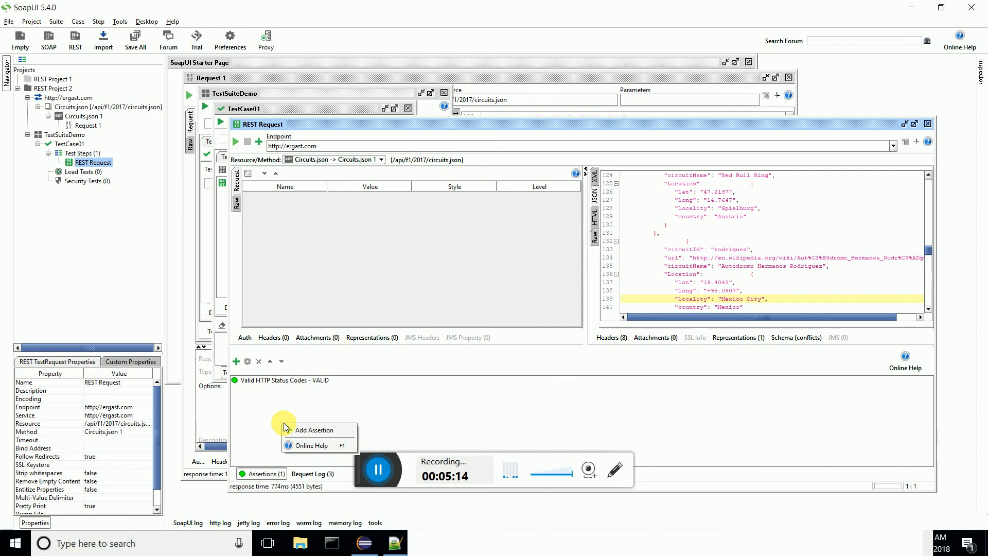
pyautogui.click(321, 429)
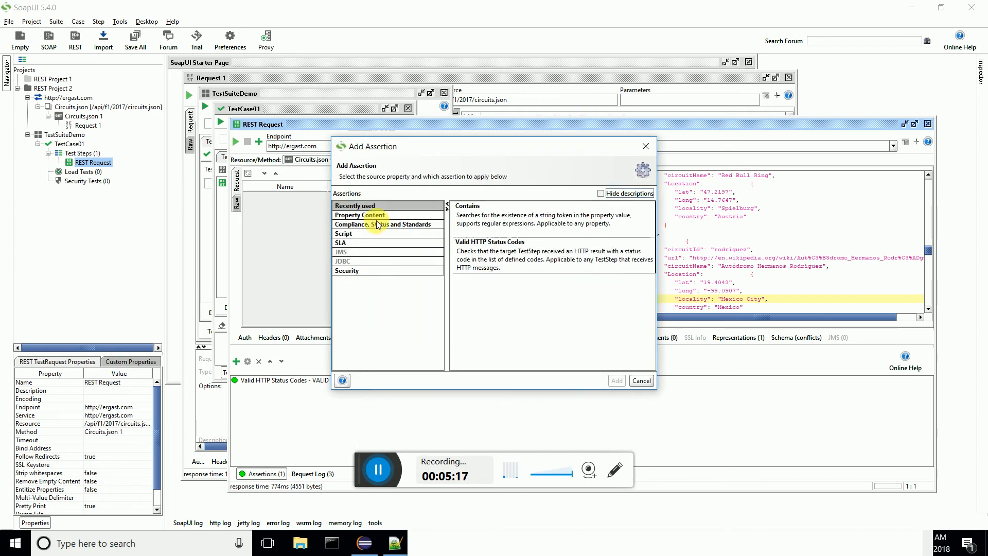
pyautogui.doubleClick(466, 207)
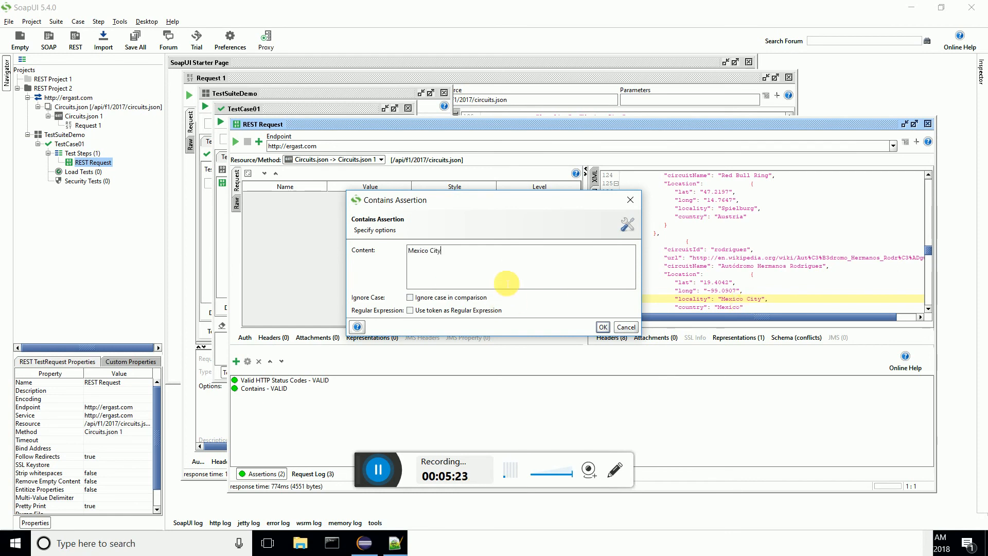
pyautogui.click(602, 327)
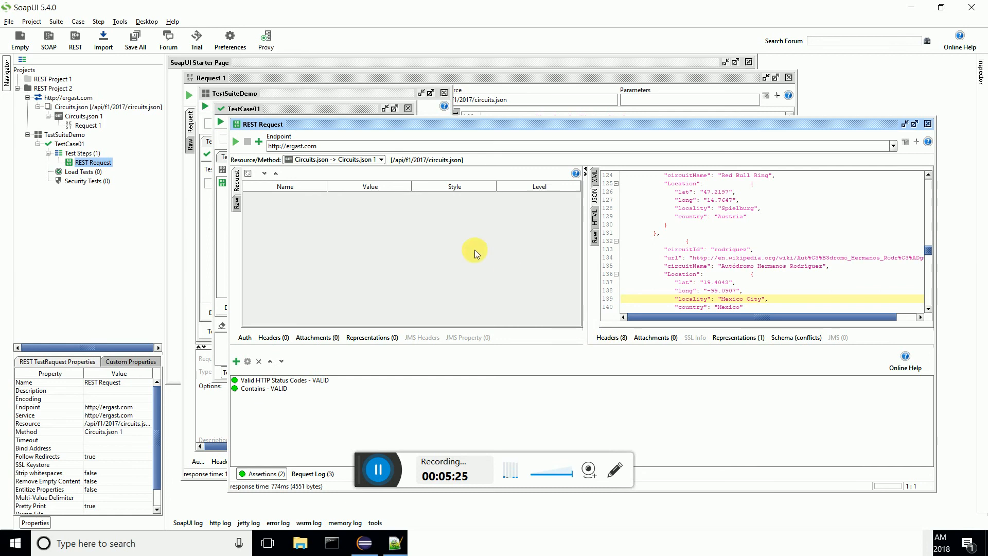
pyautogui.click(236, 141)
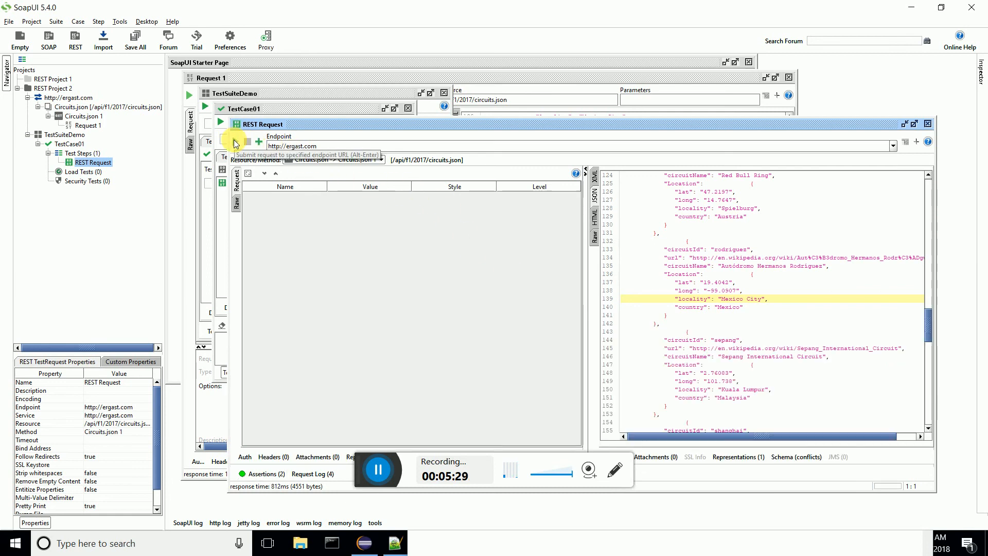
pyautogui.click(260, 473)
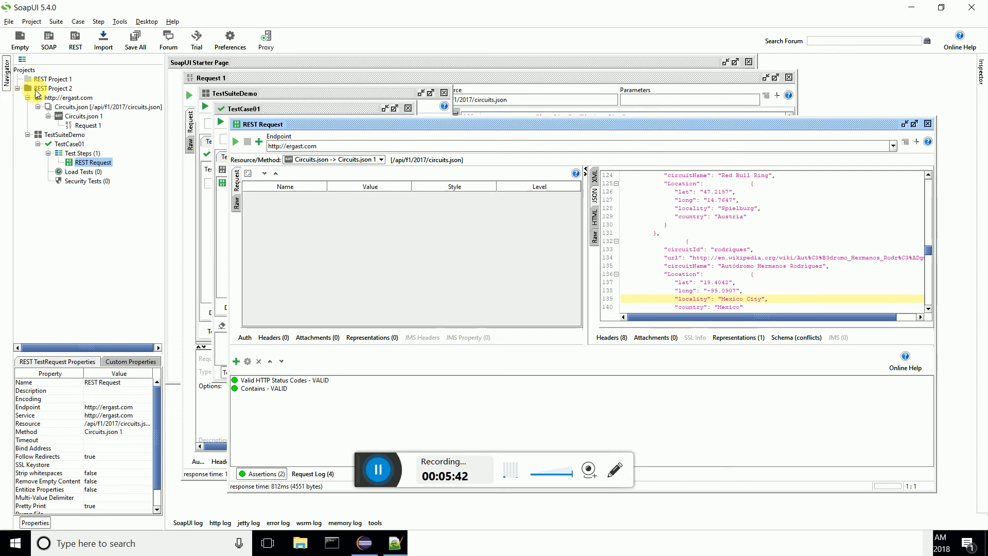
# Step: Run the TestSuiteDemo test suite and open TestCase01 in an enlarged window to review its log
pyautogui.doubleClick(64, 135)
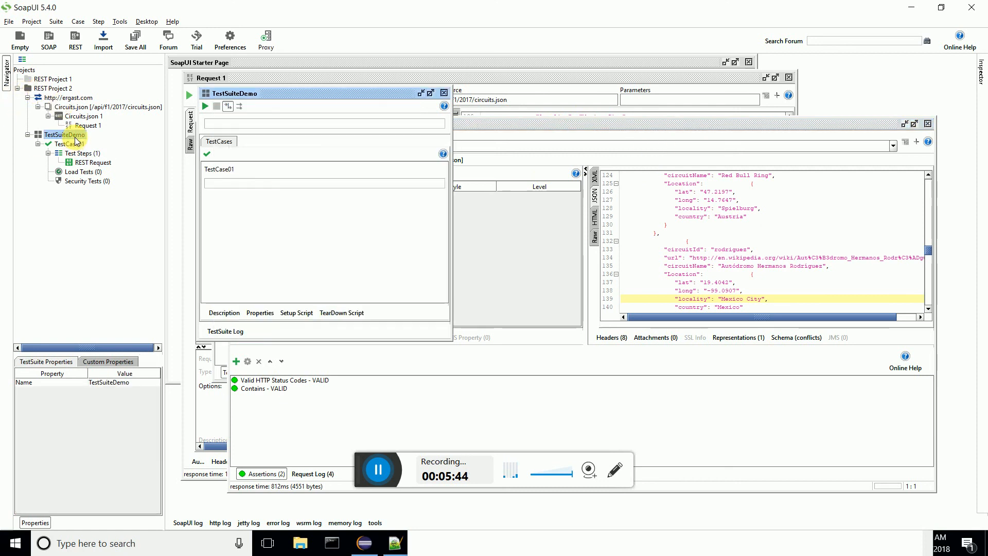
pyautogui.click(205, 106)
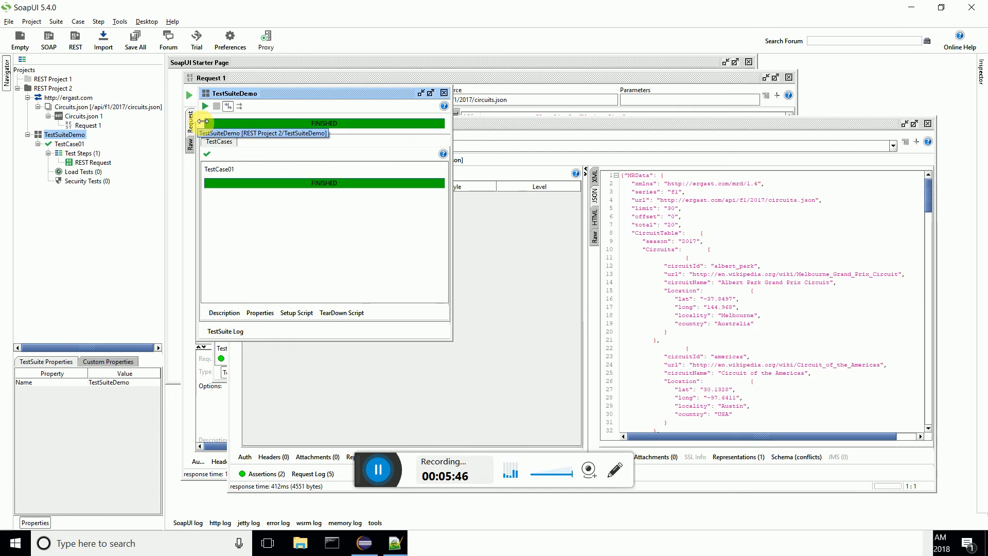
pyautogui.doubleClick(261, 184)
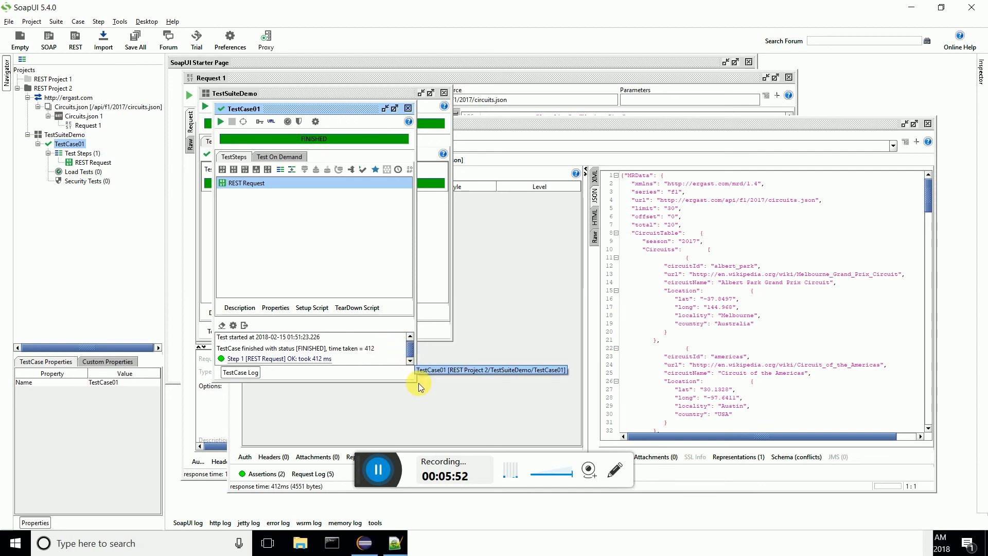
pyautogui.moveTo(415, 381); pyautogui.dragTo(456, 462)
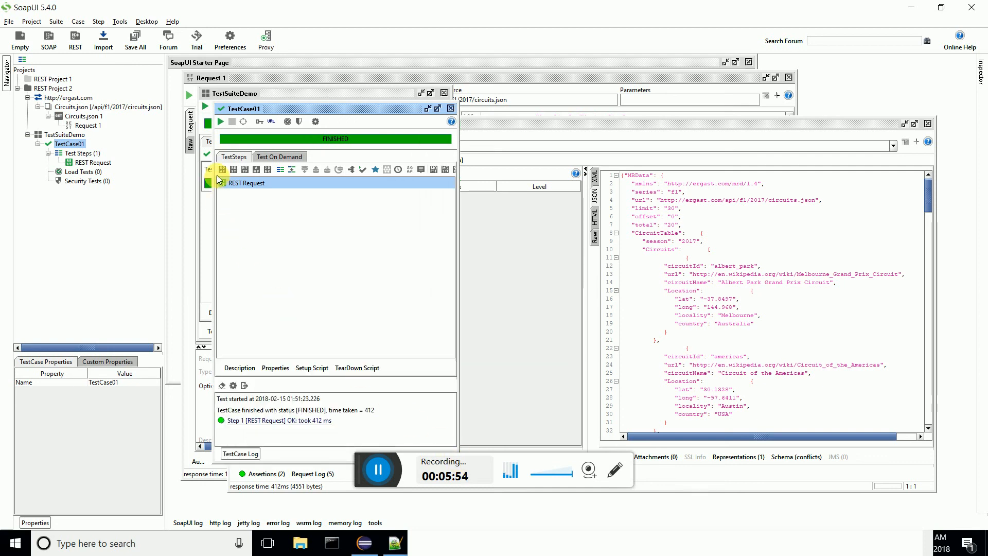